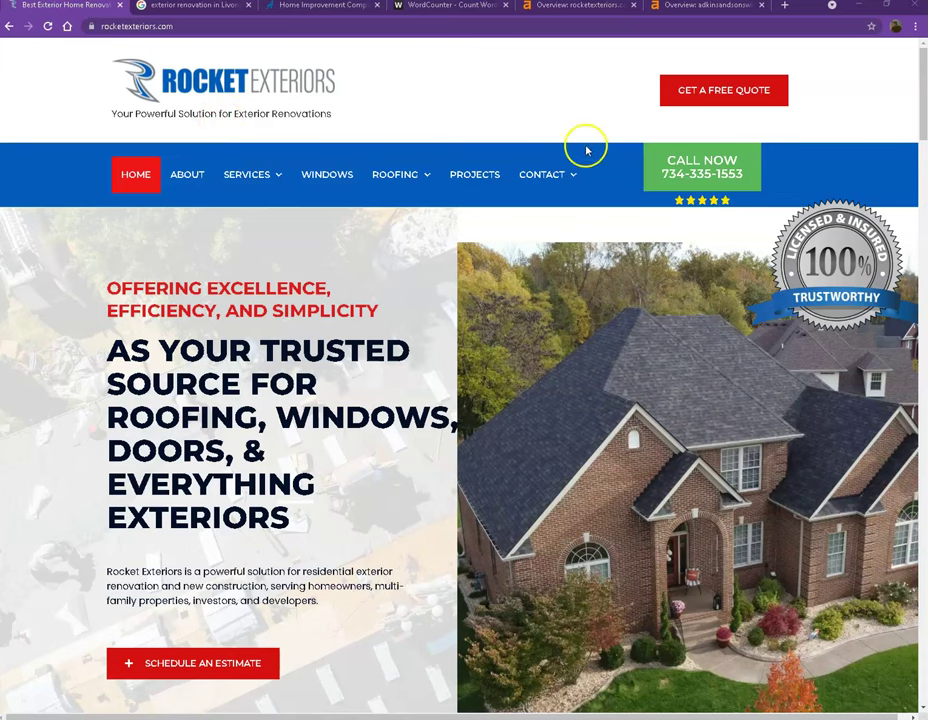
- Look over the Rocket Exteriors homepage from top to bottom and back up
{"action": "scroll", "coordinate": [588, 200], "scroll_direction": "down", "scroll_amount": 3}
{"action": "scroll", "coordinate": [581, 210], "scroll_direction": "down", "scroll_amount": 11}
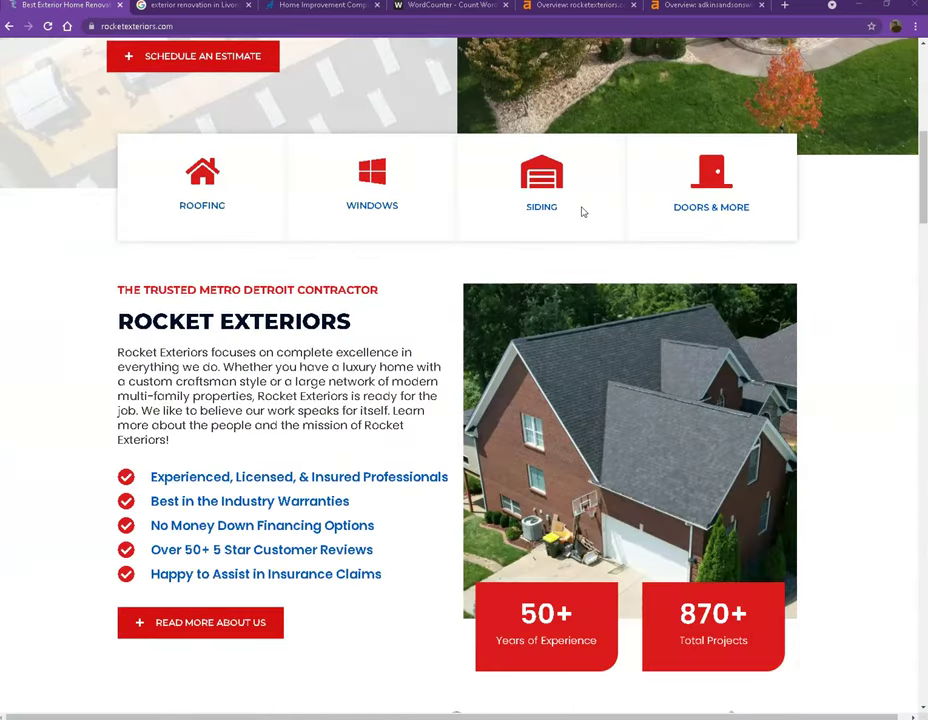
{"action": "scroll", "coordinate": [580, 220], "scroll_direction": "down", "scroll_amount": 13}
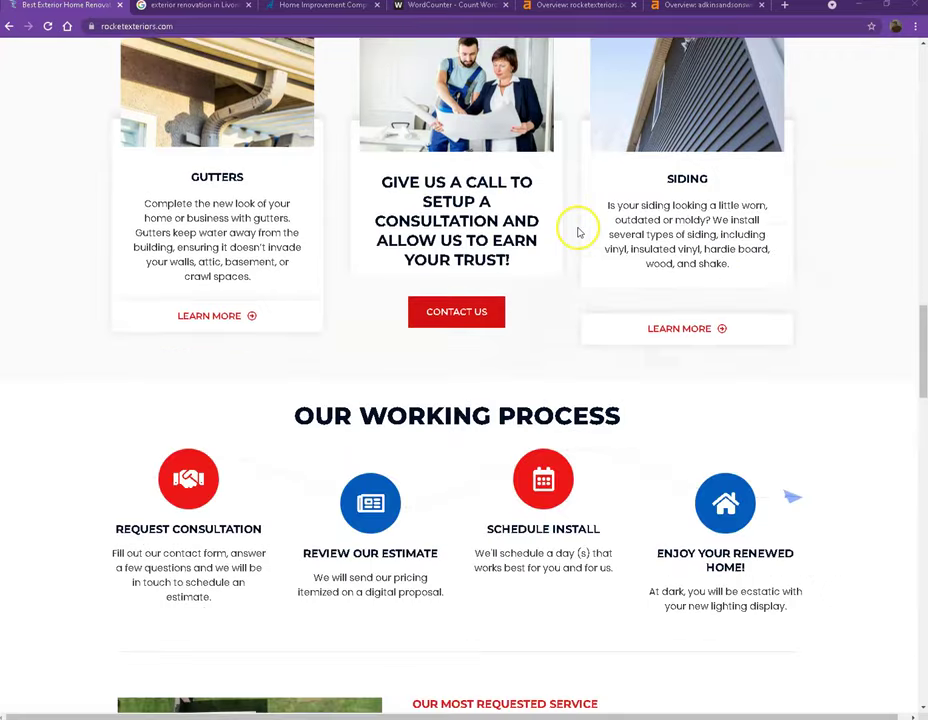
{"action": "scroll", "coordinate": [578, 232], "scroll_direction": "down", "scroll_amount": 11}
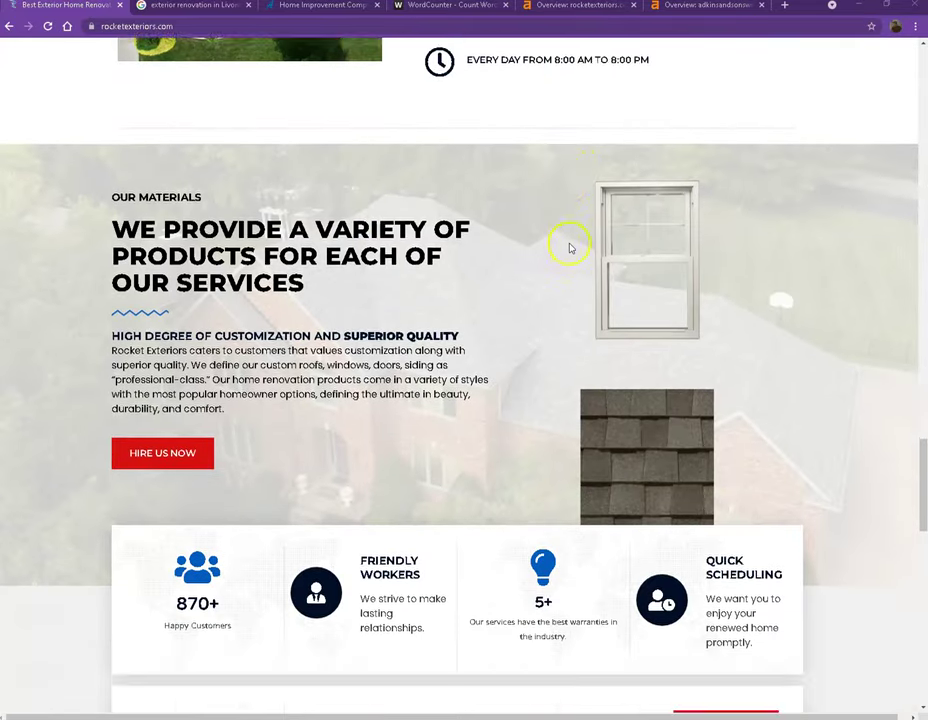
{"action": "scroll", "coordinate": [570, 252], "scroll_direction": "down", "scroll_amount": 1}
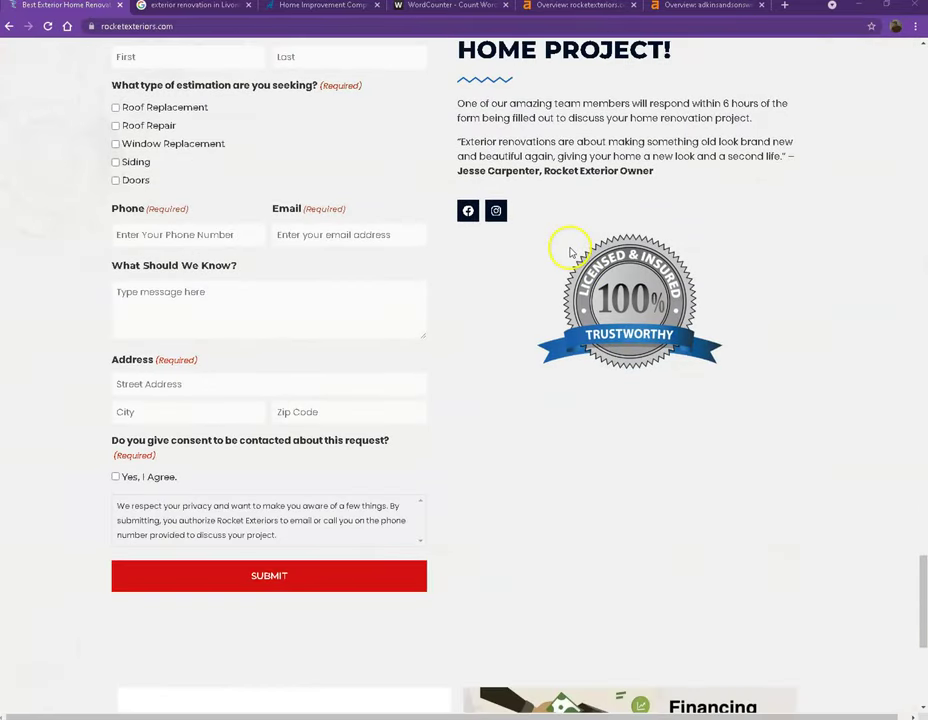
{"action": "scroll", "coordinate": [570, 252], "scroll_direction": "up", "scroll_amount": 12}
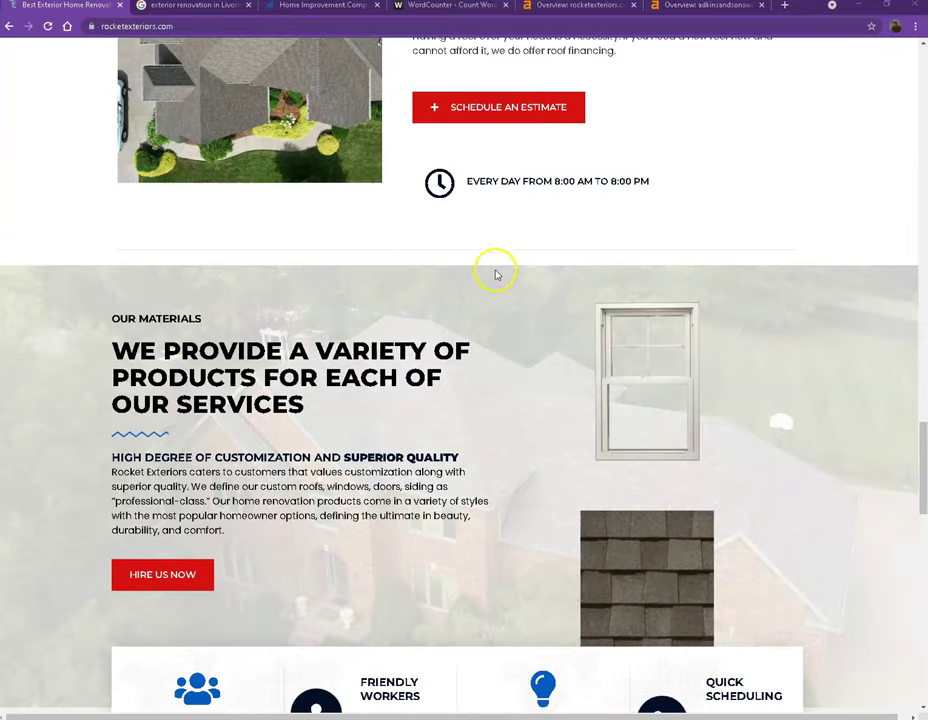
{"action": "scroll", "coordinate": [414, 276], "scroll_direction": "up", "scroll_amount": 8}
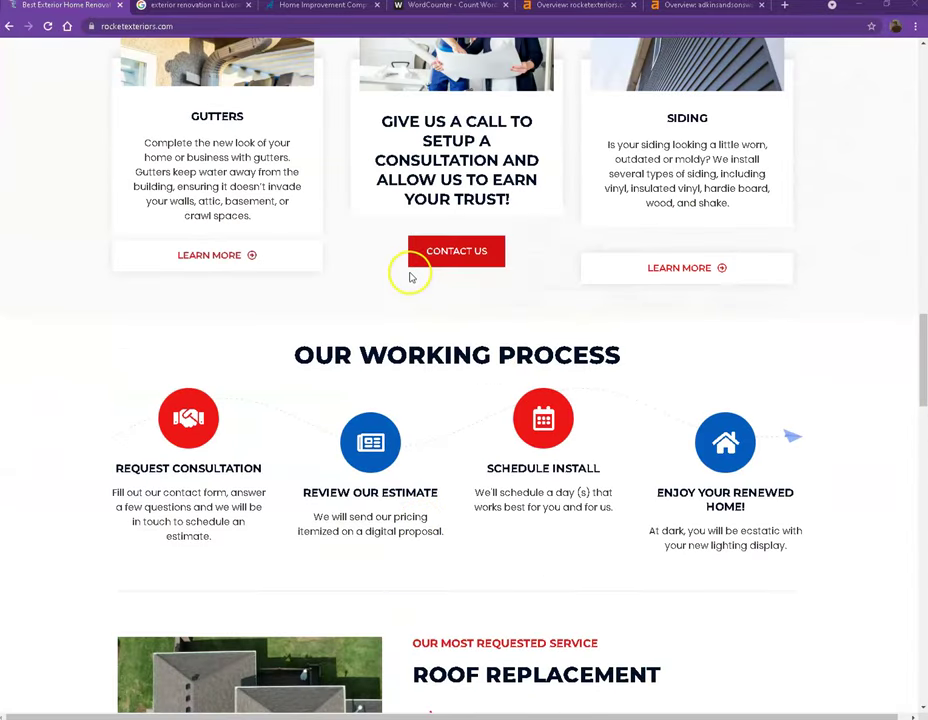
{"action": "scroll", "coordinate": [371, 287], "scroll_direction": "up", "scroll_amount": 4}
{"action": "scroll", "coordinate": [365, 280], "scroll_direction": "up", "scroll_amount": 3}
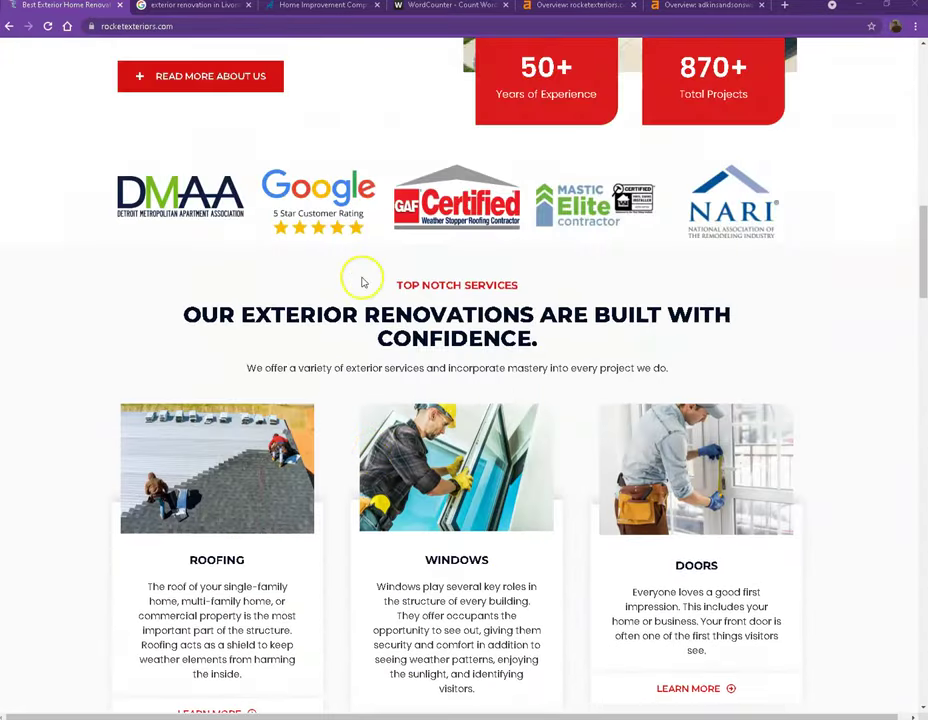
{"action": "scroll", "coordinate": [363, 283], "scroll_direction": "up", "scroll_amount": 10}
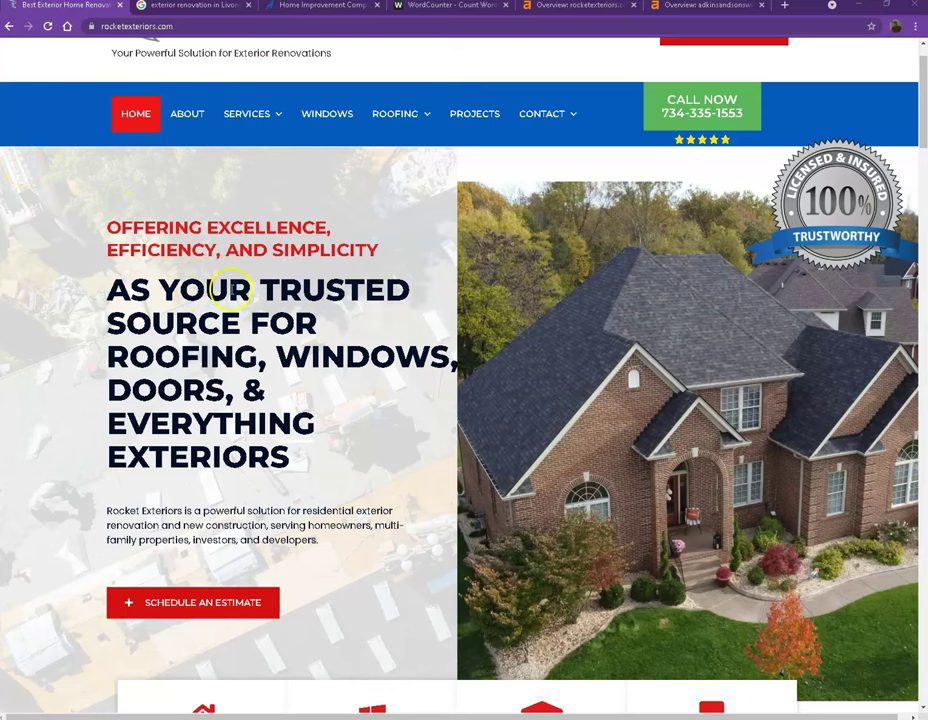
- Paste the homepage text into WordCounter over the old White Oaks text: 915 words, 5,882 characters
{"action": "key", "text": "ctrl+a"}
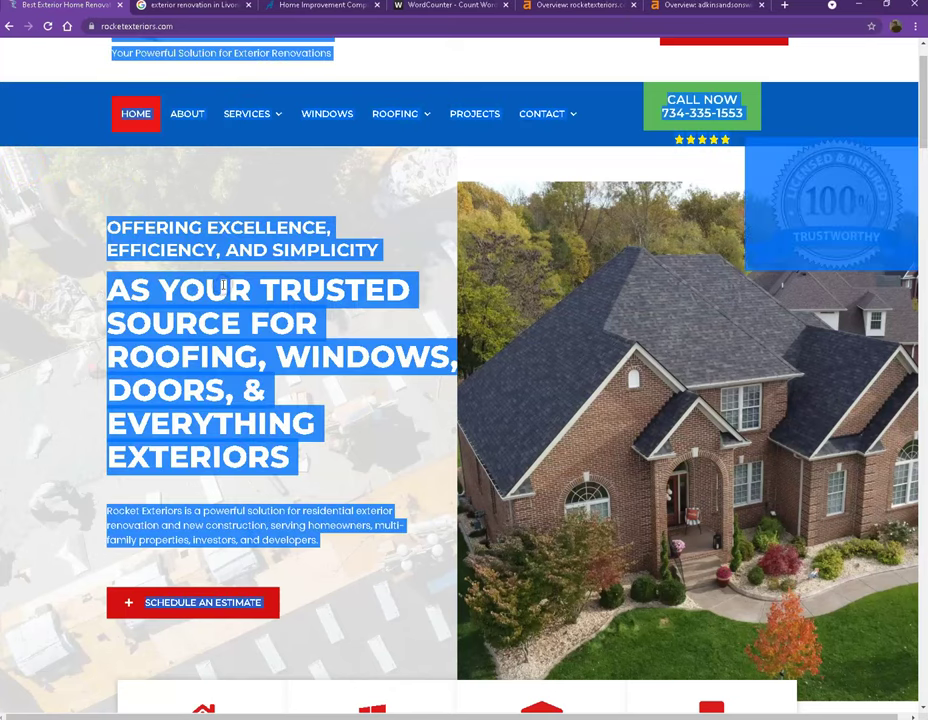
{"action": "mouse_move", "coordinate": [430, 118]}
{"action": "left_click", "coordinate": [428, 8]}
{"action": "left_click", "coordinate": [296, 248]}
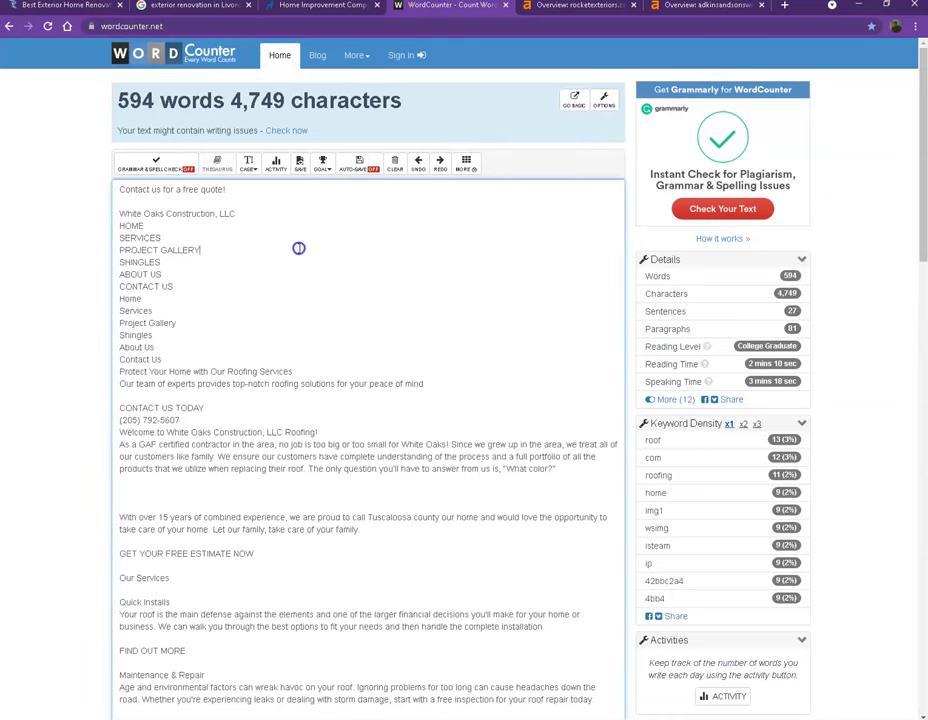
{"action": "key", "text": "ctrl+a"}
{"action": "key", "text": "ctrl+v"}
{"action": "scroll", "coordinate": [313, 275], "scroll_direction": "up", "scroll_amount": 20}
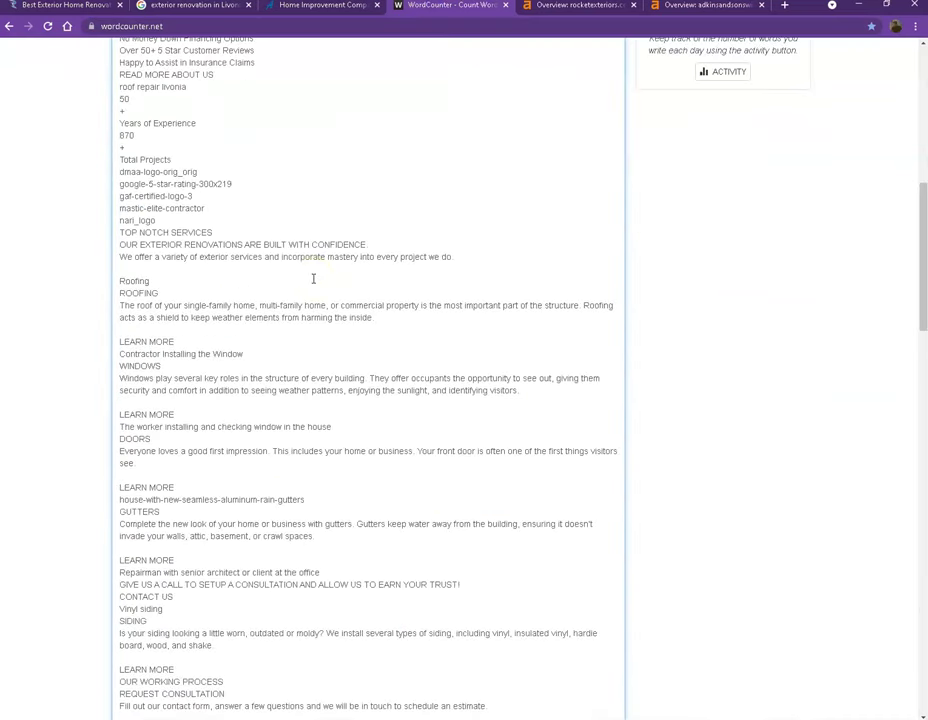
{"action": "scroll", "coordinate": [313, 278], "scroll_direction": "up", "scroll_amount": 2}
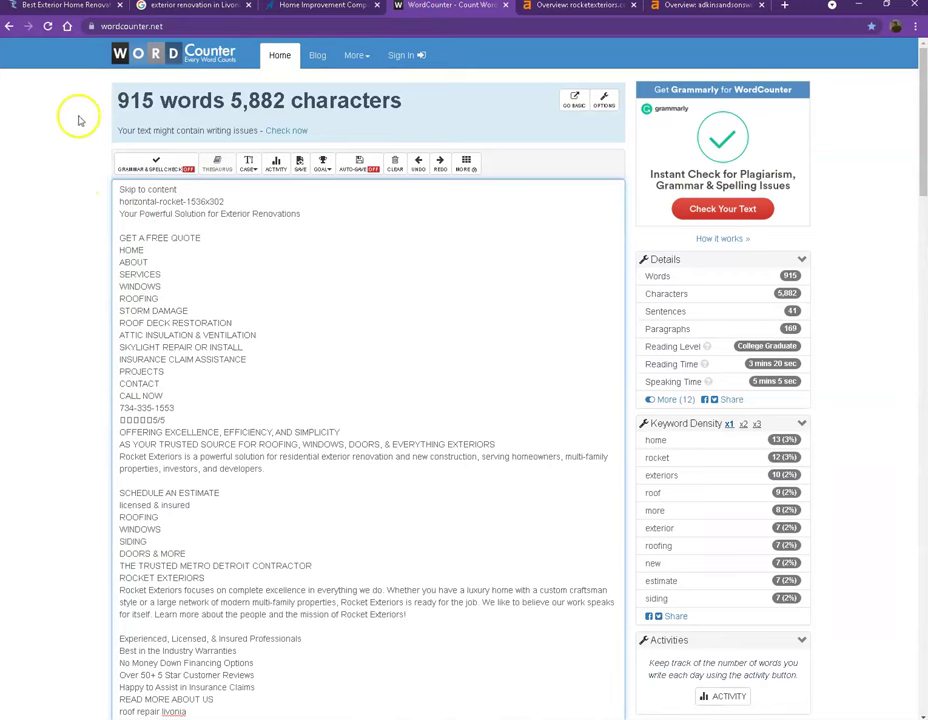
- Go back to the Rocket Exteriors homepage and clear the page-wide text selection
{"action": "left_click", "coordinate": [97, 7]}
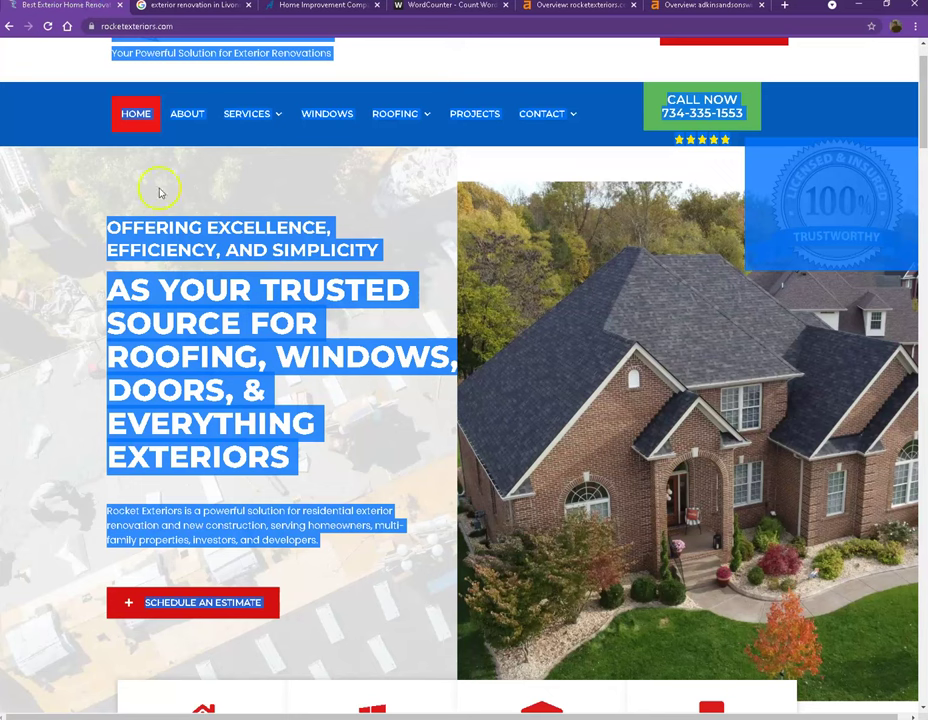
{"action": "left_click", "coordinate": [71, 225]}
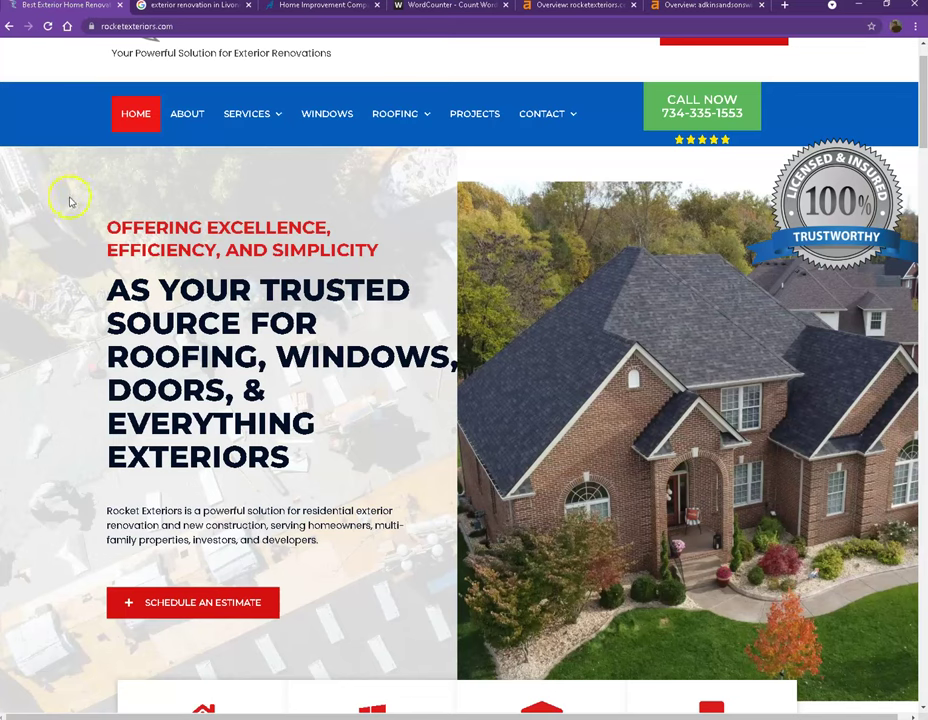
{"action": "left_click", "coordinate": [186, 6]}
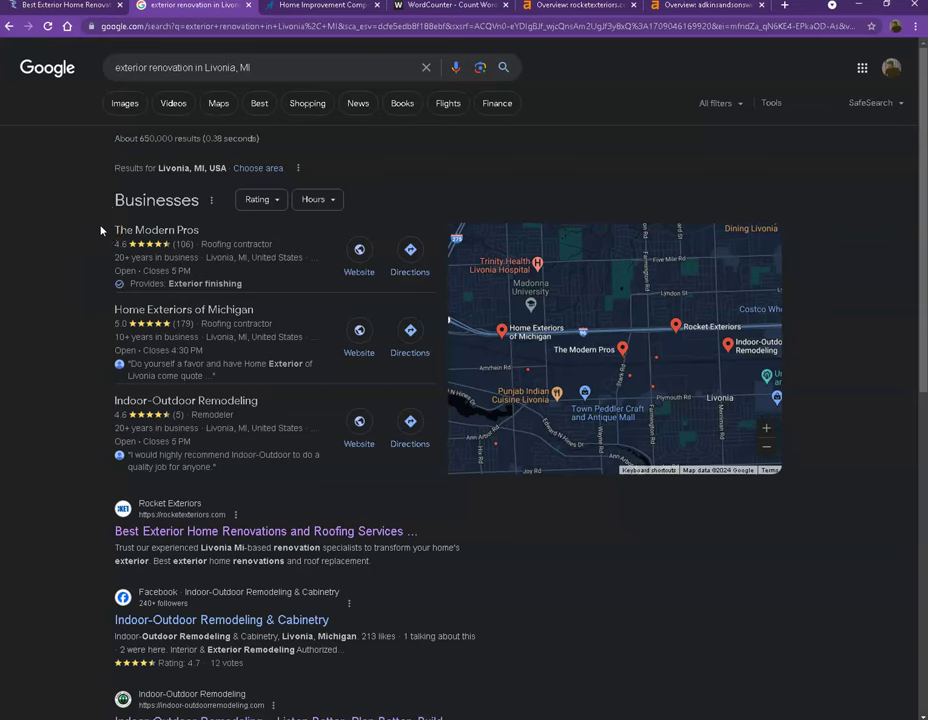
{"action": "mouse_move", "coordinate": [129, 230]}
{"action": "left_click", "coordinate": [68, 7]}
{"action": "scroll", "coordinate": [190, 151], "scroll_direction": "up", "scroll_amount": 1}
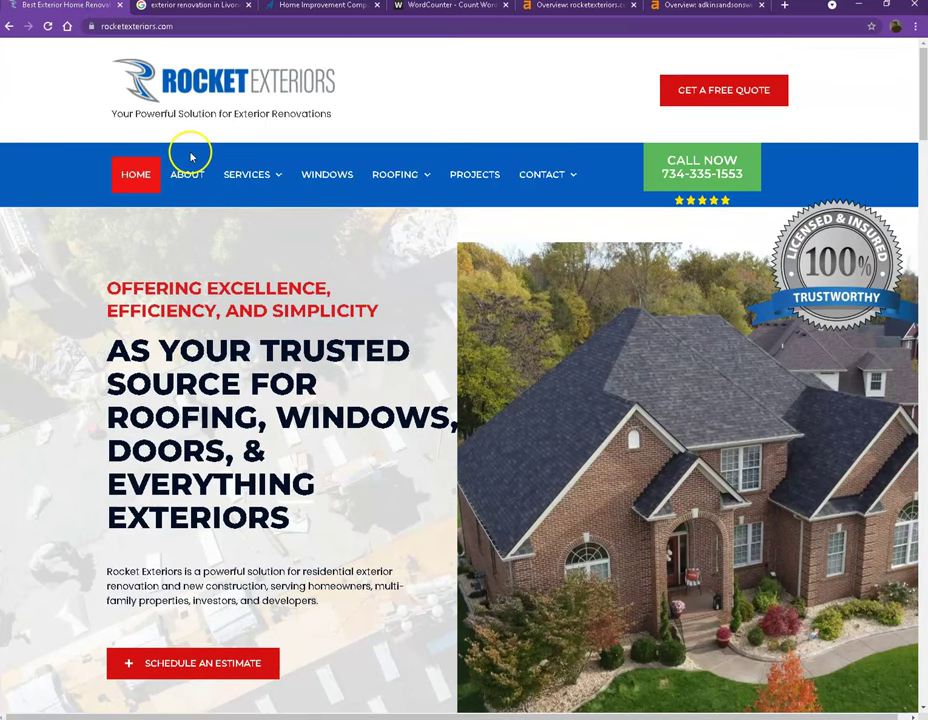
{"action": "left_click", "coordinate": [172, 6]}
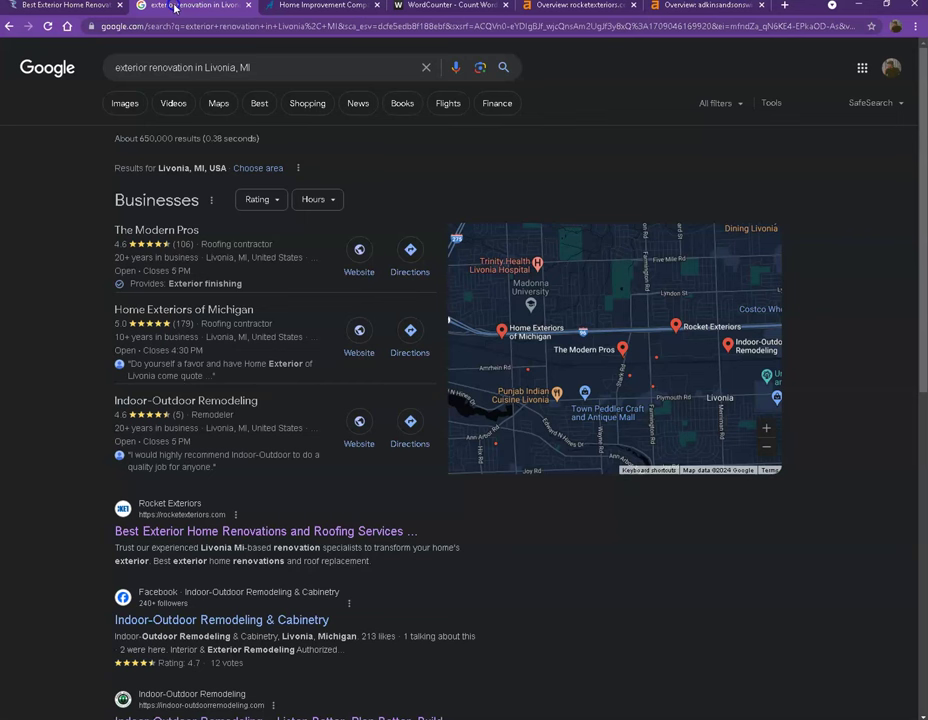
- Browse lower Livonia results, then bring up Adkins & Sons' 'Trusted Home Improvement Company in Livonia, MI' page
{"action": "left_click", "coordinate": [93, 368]}
{"action": "left_click", "coordinate": [112, 338]}
{"action": "scroll", "coordinate": [97, 320], "scroll_direction": "down", "scroll_amount": 3}
{"action": "scroll", "coordinate": [97, 320], "scroll_direction": "down", "scroll_amount": 2}
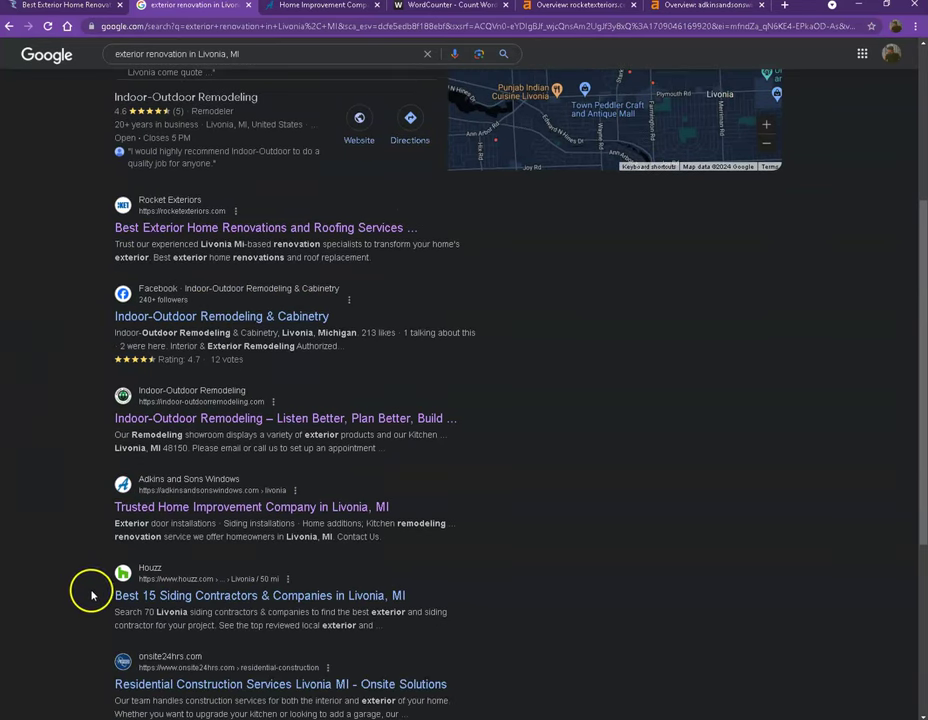
{"action": "scroll", "coordinate": [92, 593], "scroll_direction": "down", "scroll_amount": 2}
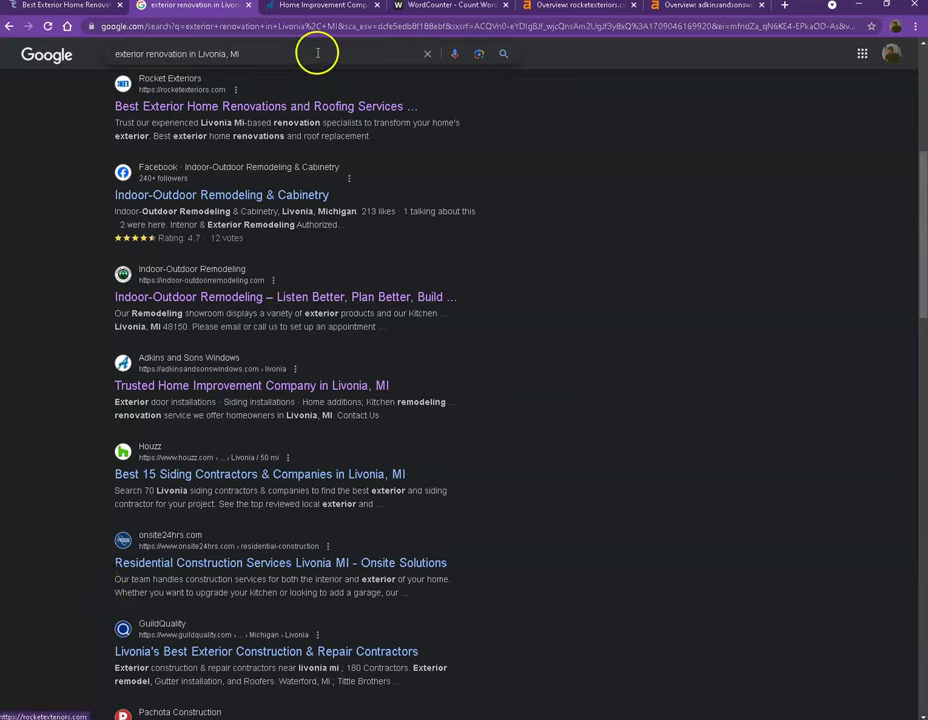
{"action": "left_click", "coordinate": [322, 6]}
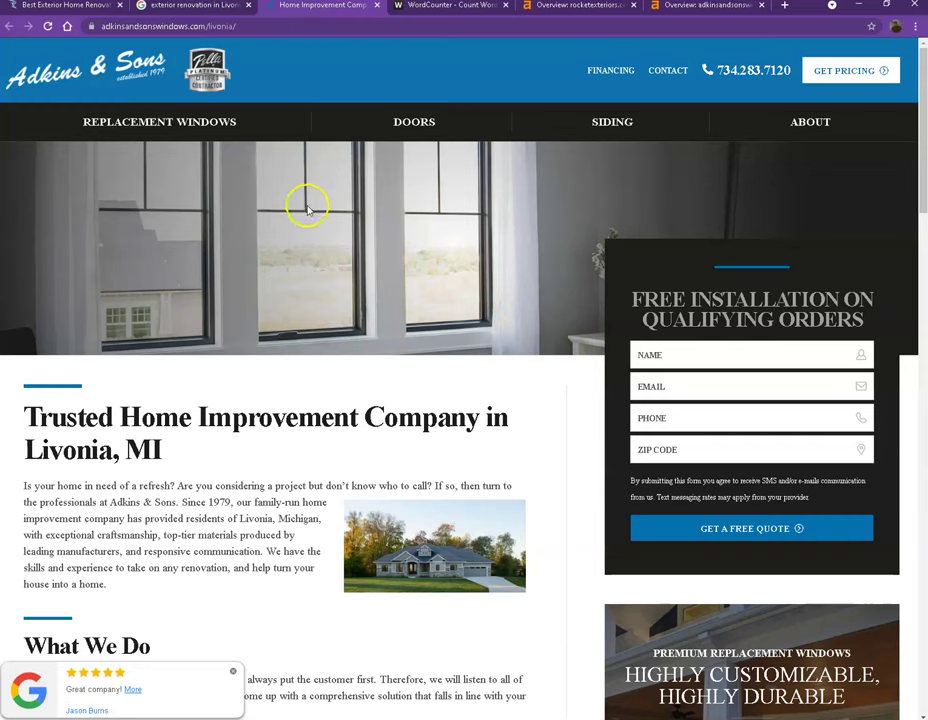
- Scroll the Adkins & Sons Livonia page to financing, then view the rocketexteriors.com Ahrefs overview (DR 5)
{"action": "mouse_move", "coordinate": [166, 114]}
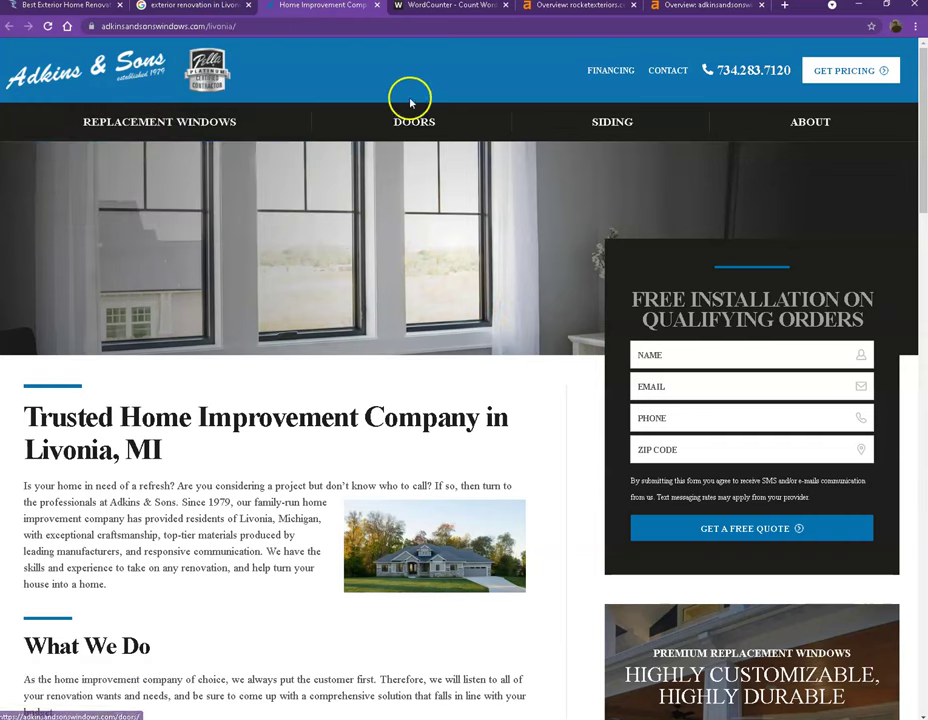
{"action": "scroll", "coordinate": [446, 283], "scroll_direction": "down", "scroll_amount": 8}
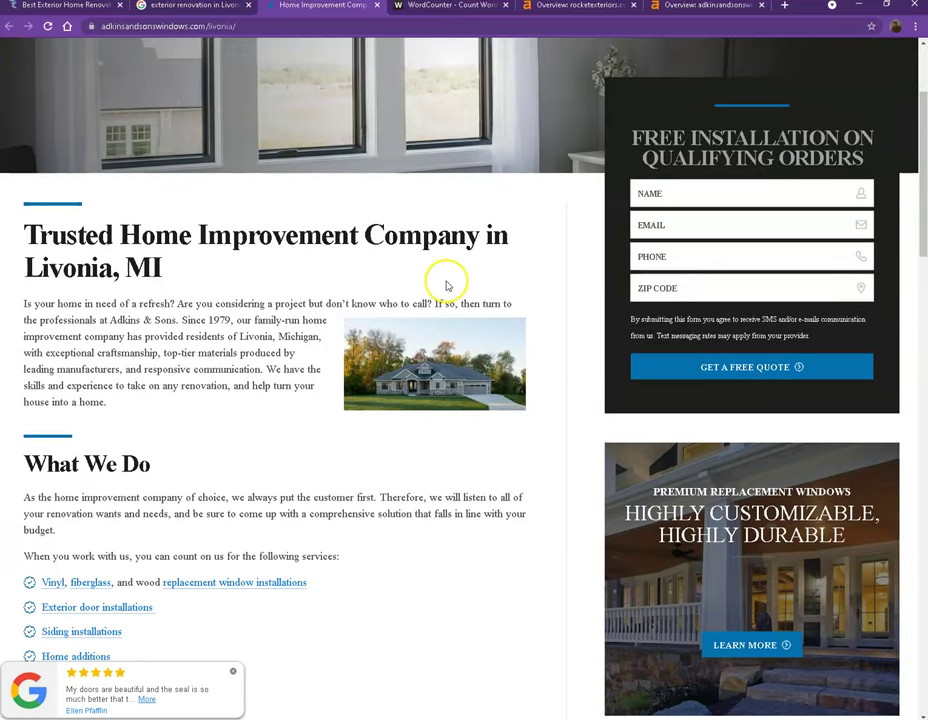
{"action": "scroll", "coordinate": [451, 287], "scroll_direction": "down", "scroll_amount": 7}
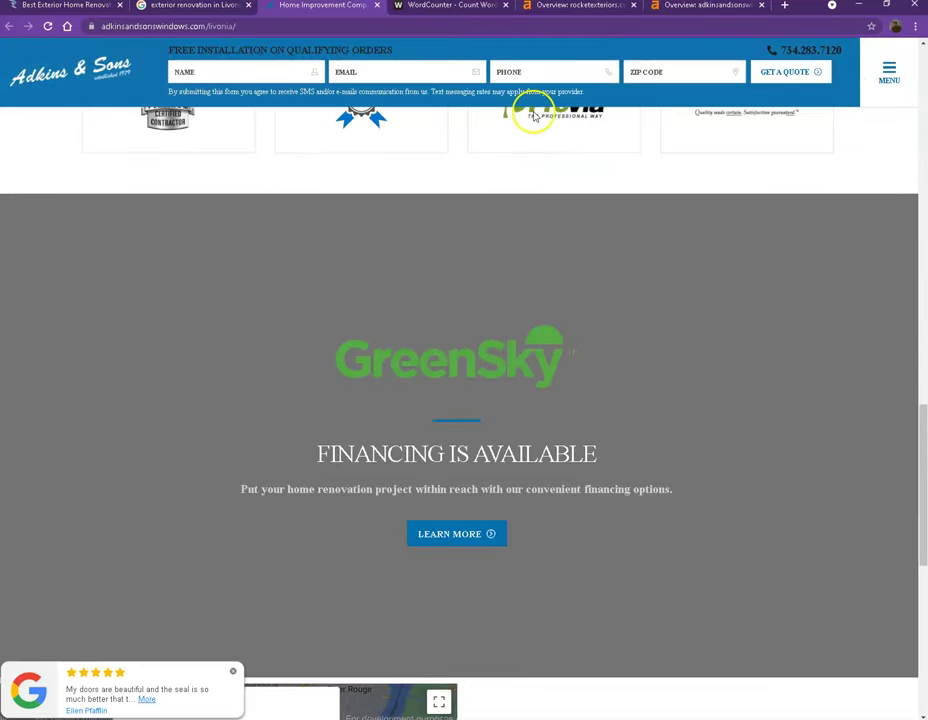
{"action": "left_click", "coordinate": [553, 6]}
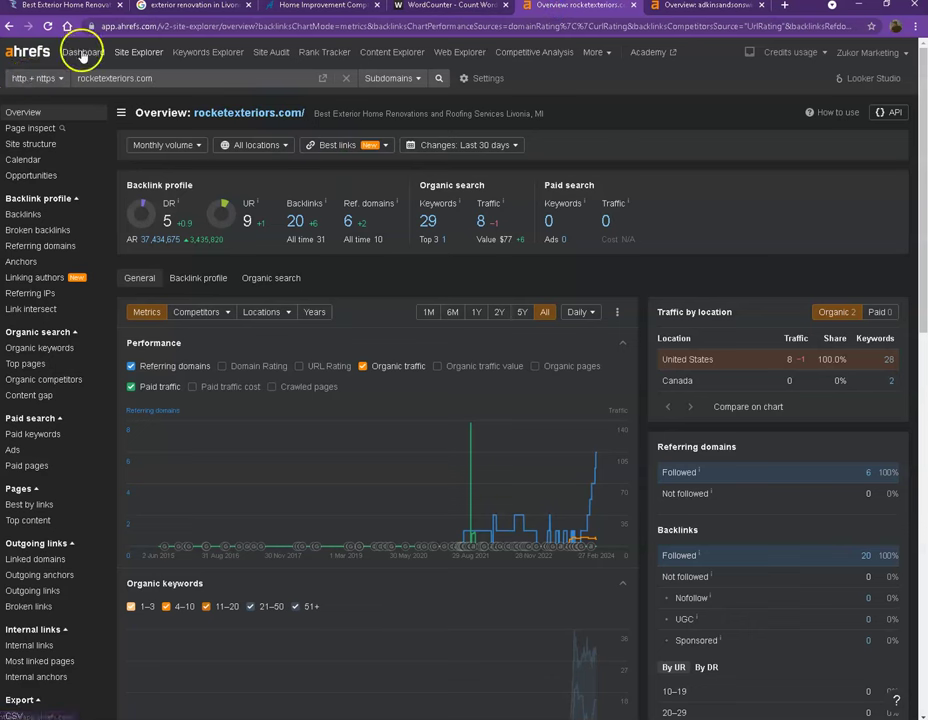
{"action": "left_click", "coordinate": [72, 79]}
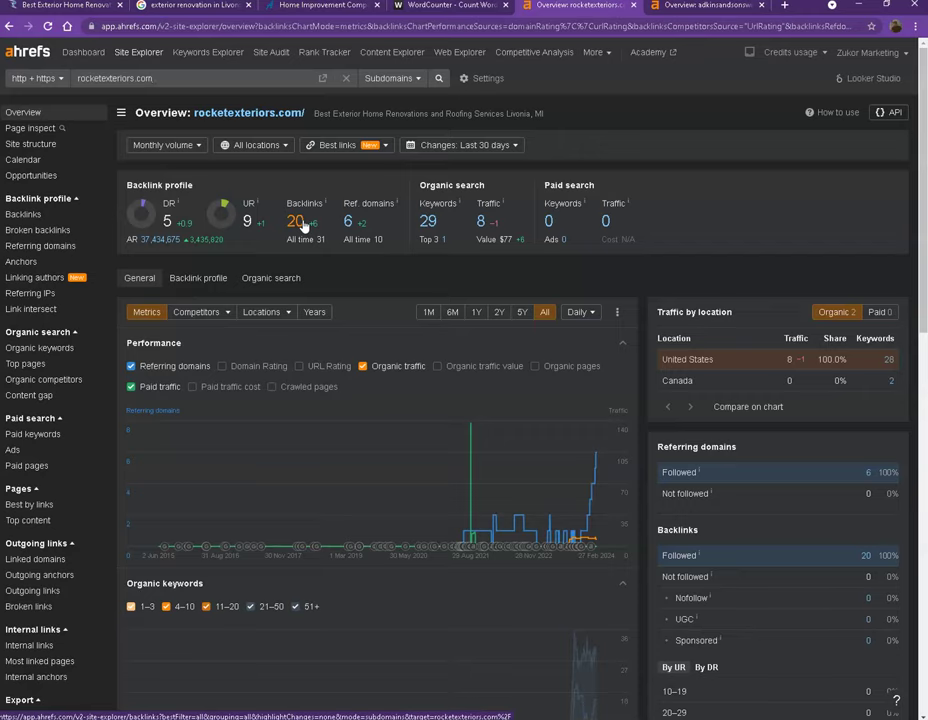
- Compare the rocketexteriors.com and adkinsandsonswindows.com Ahrefs overviews back and forth
{"action": "left_click", "coordinate": [705, 8]}
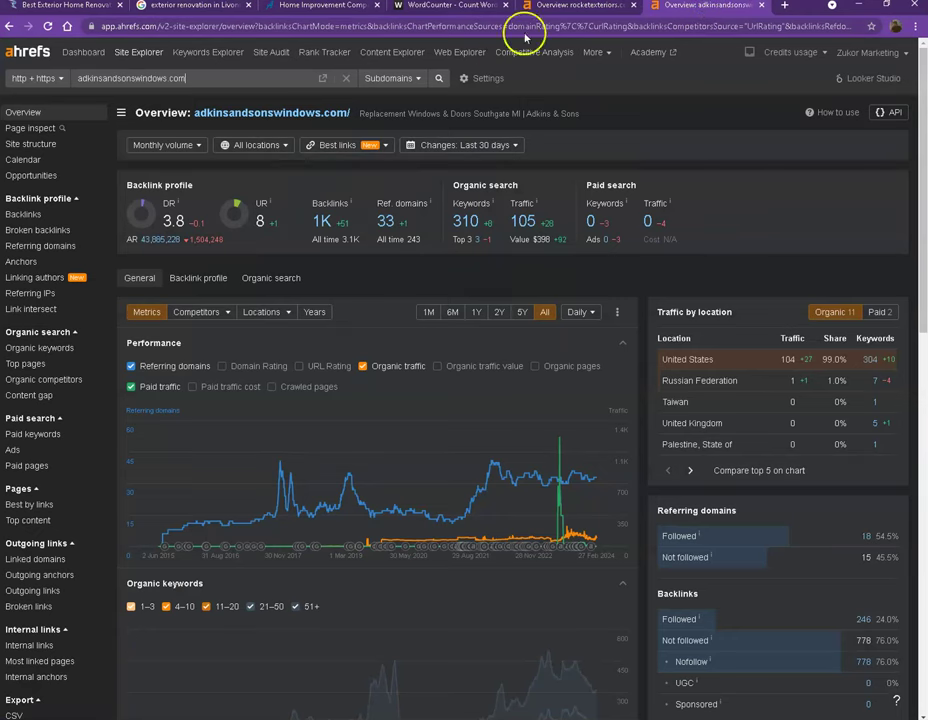
{"action": "left_click", "coordinate": [565, 8]}
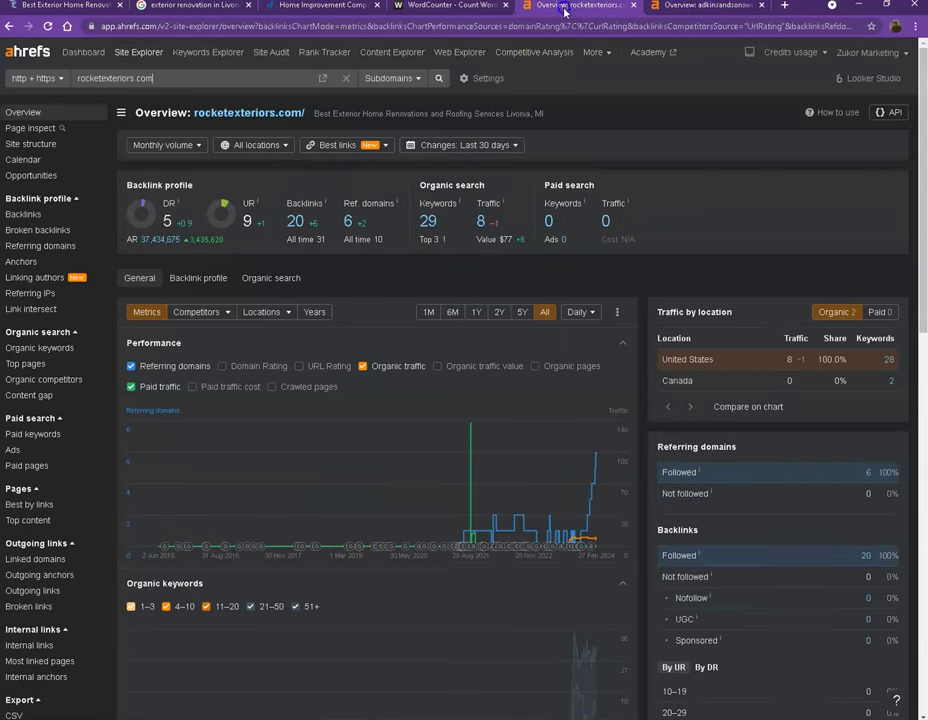
{"action": "left_click", "coordinate": [707, 8]}
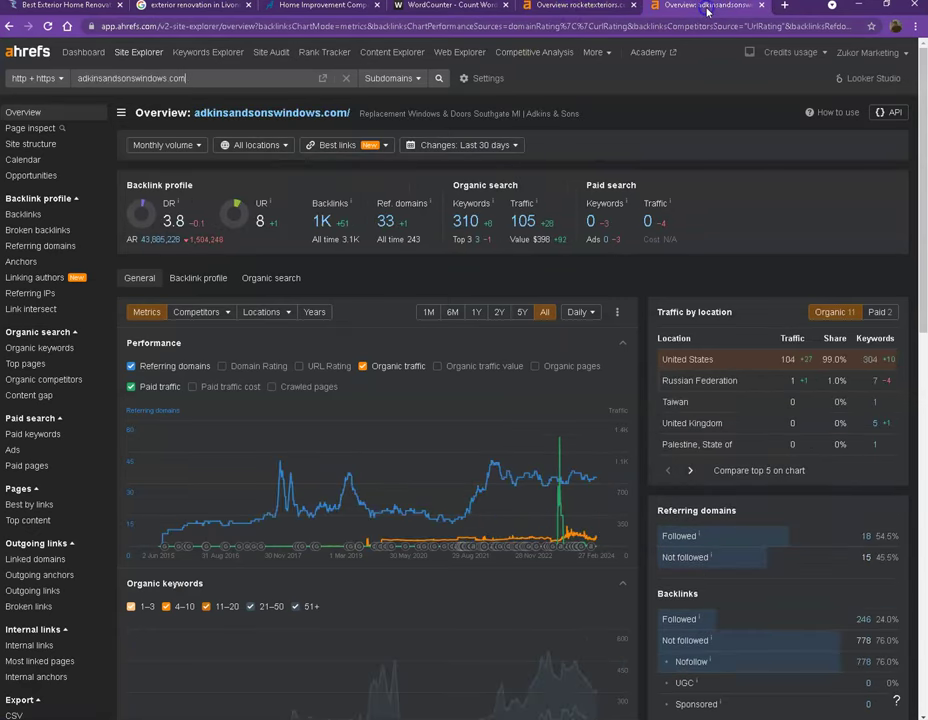
{"action": "left_click", "coordinate": [602, 8]}
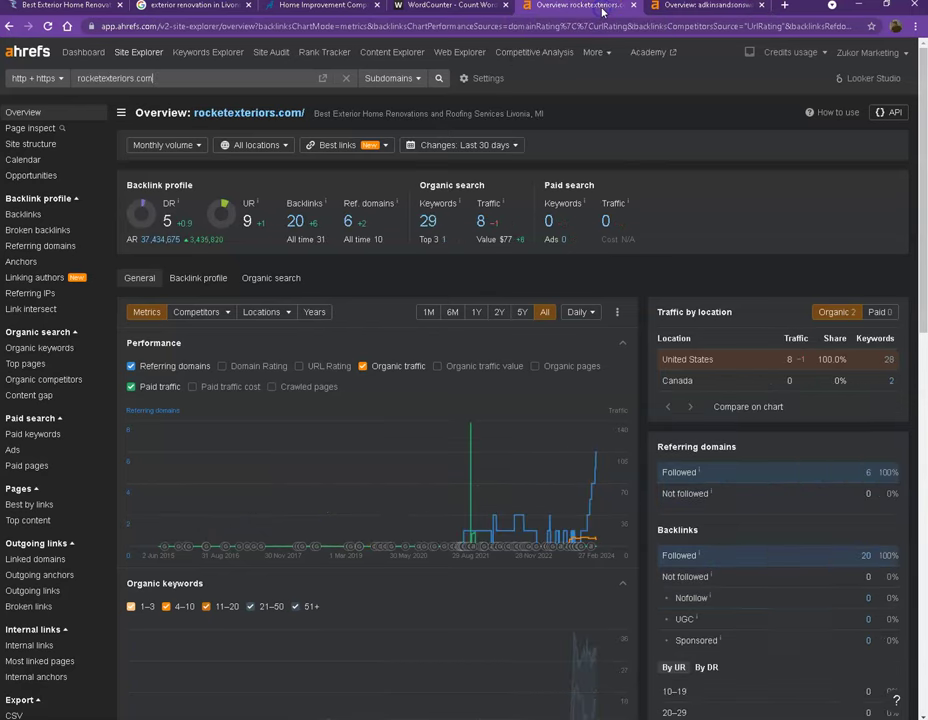
{"action": "left_click", "coordinate": [686, 8]}
{"action": "key", "text": "ctrl+shift+Tab"}
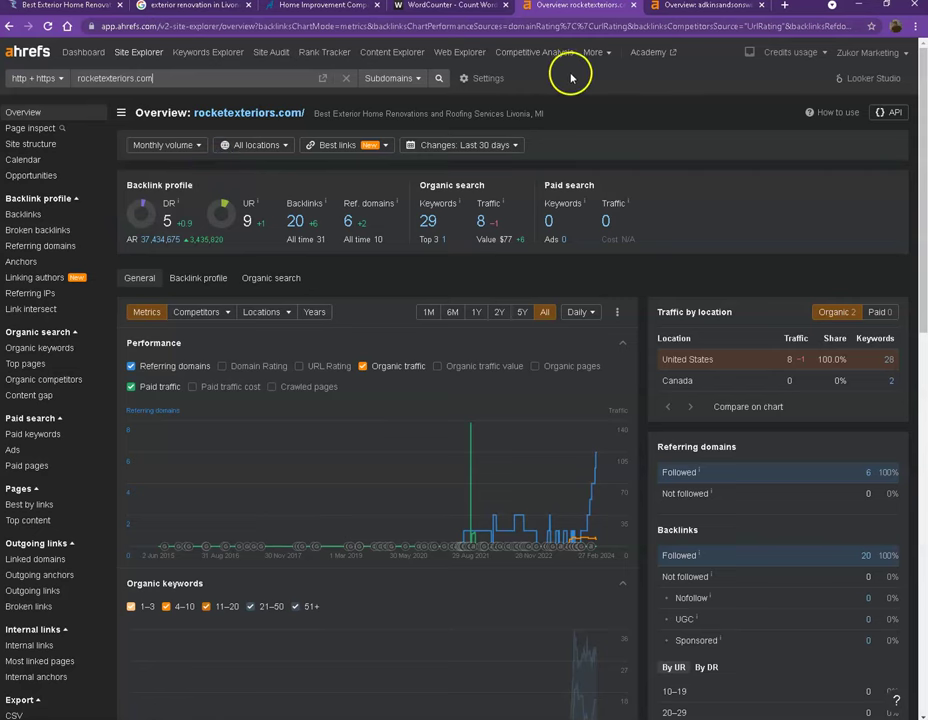
{"action": "left_click", "coordinate": [706, 8]}
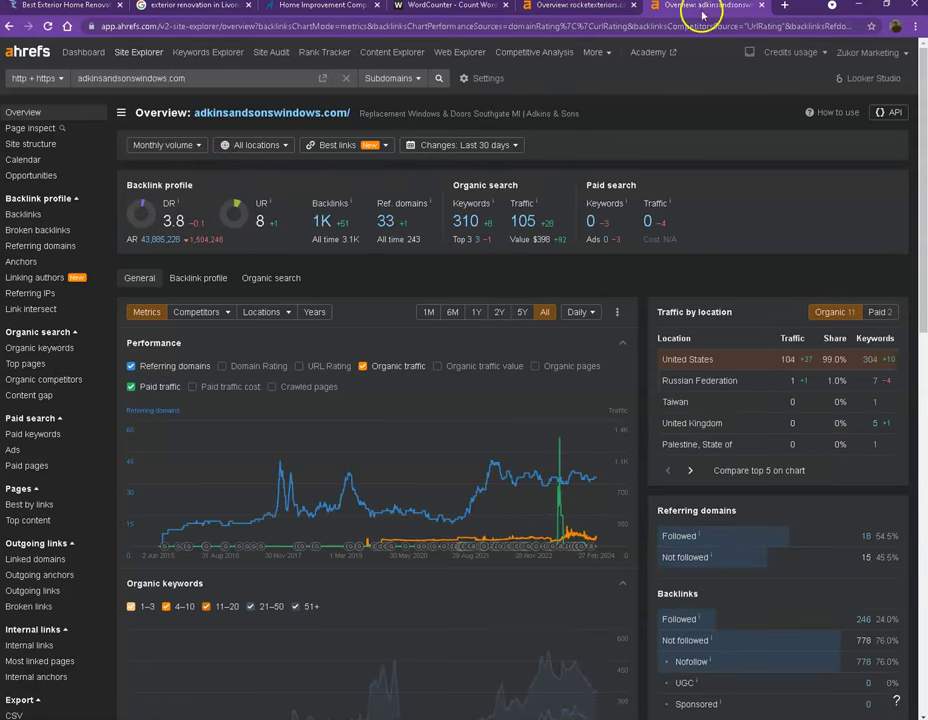
{"action": "left_click", "coordinate": [598, 6]}
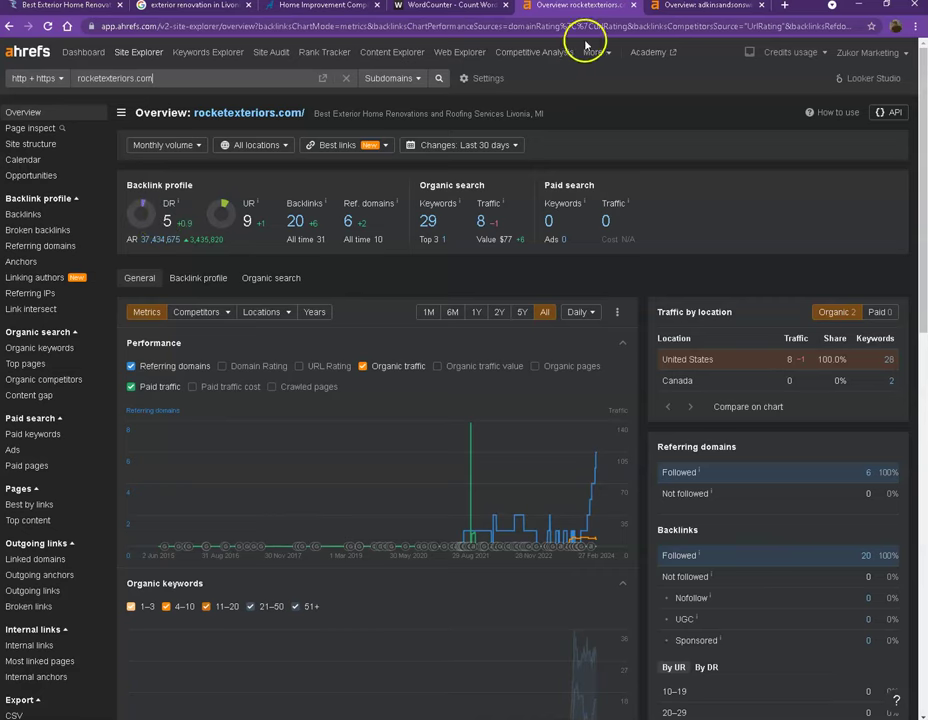
{"action": "left_click", "coordinate": [683, 10]}
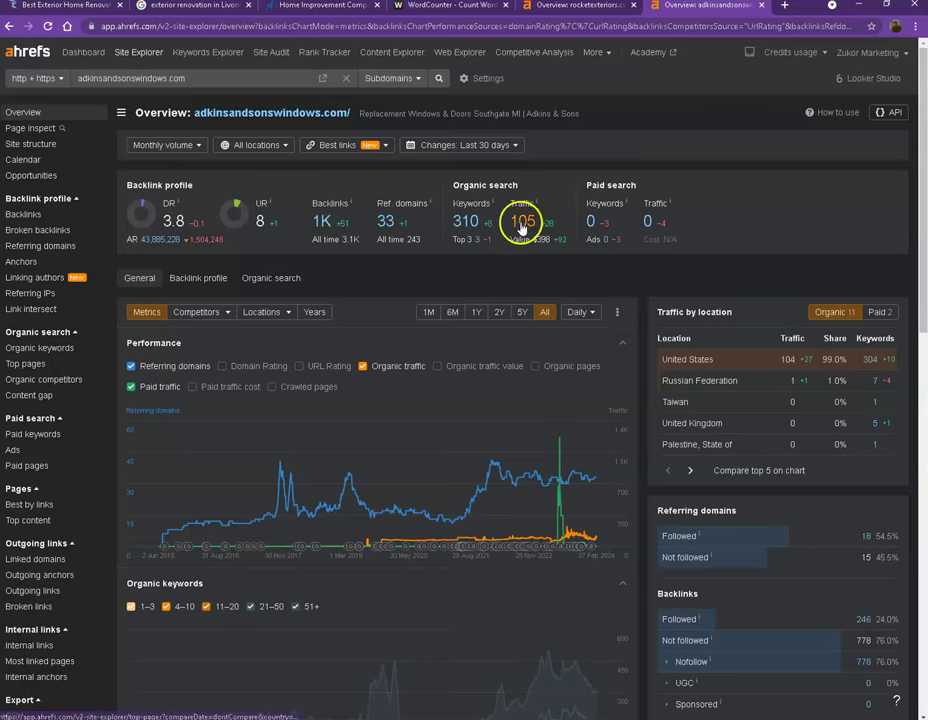
- Open the competitor's Ref. domains (33) and Keywords (310) reports in new tabs; view referring domains
{"action": "right_click", "coordinate": [388, 225]}
{"action": "left_click", "coordinate": [408, 236]}
{"action": "right_click", "coordinate": [465, 222]}
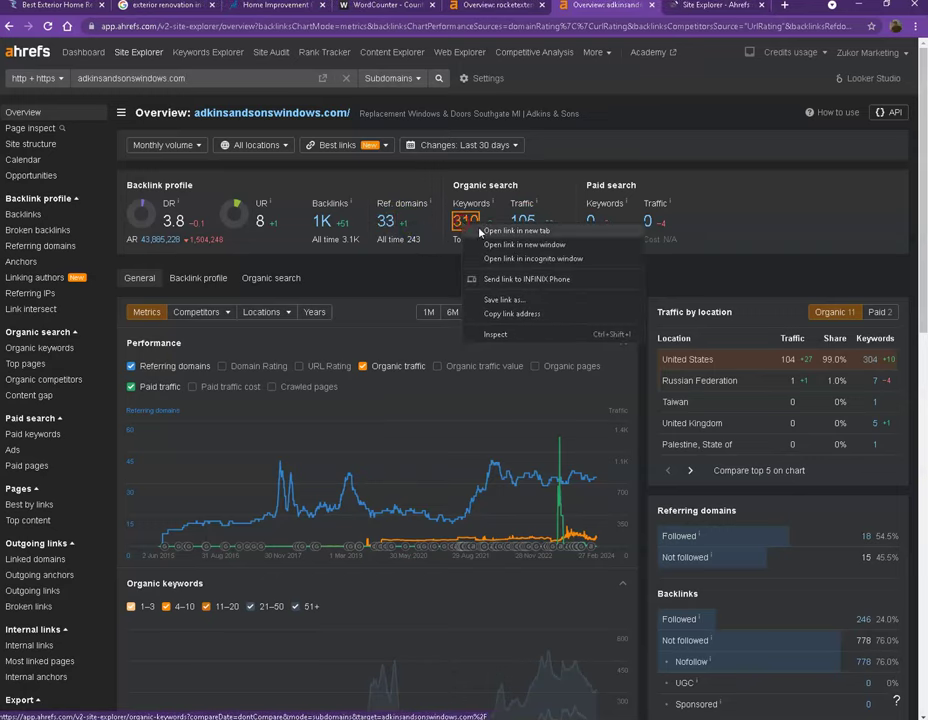
{"action": "left_click", "coordinate": [485, 233]}
{"action": "left_click", "coordinate": [612, 8]}
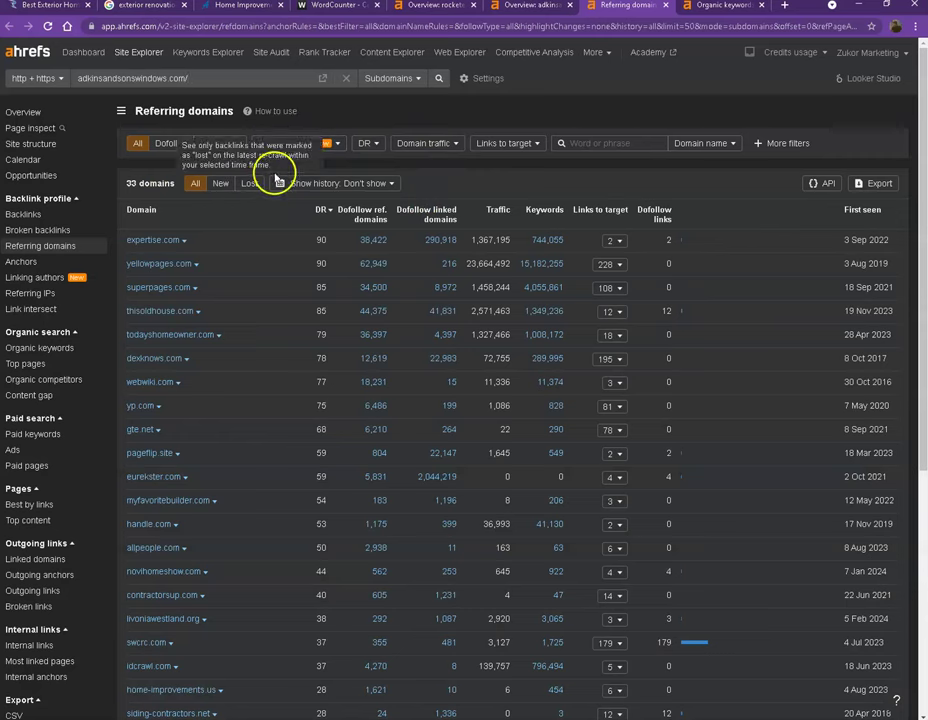
{"action": "scroll", "coordinate": [233, 302], "scroll_direction": "down", "scroll_amount": 3}
{"action": "scroll", "coordinate": [236, 306], "scroll_direction": "down", "scroll_amount": 1}
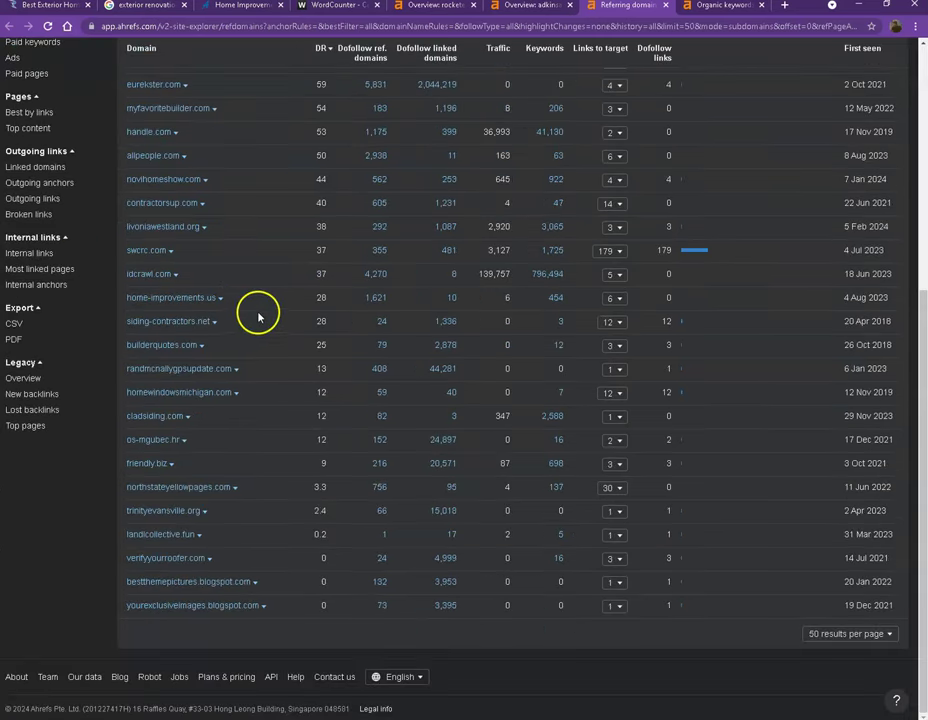
{"action": "scroll", "coordinate": [270, 317], "scroll_direction": "up", "scroll_amount": 1}
{"action": "scroll", "coordinate": [271, 318], "scroll_direction": "up", "scroll_amount": 2}
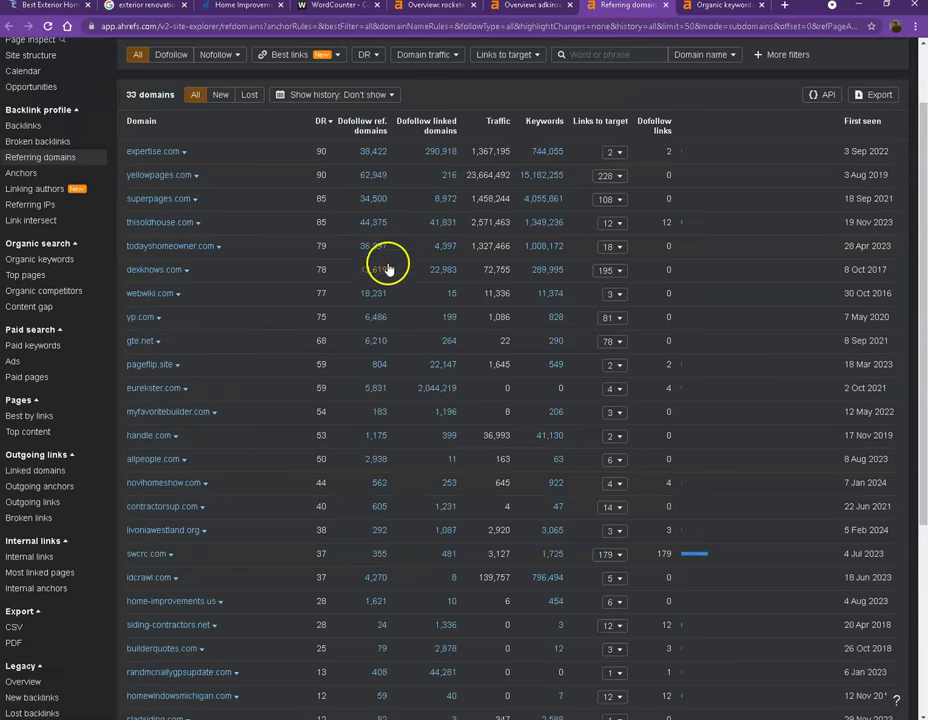
- Review the competitor's Pella and Ann Arbor window keywords ranking 14–30, then return to the Chrome window
{"action": "left_click", "coordinate": [723, 6]}
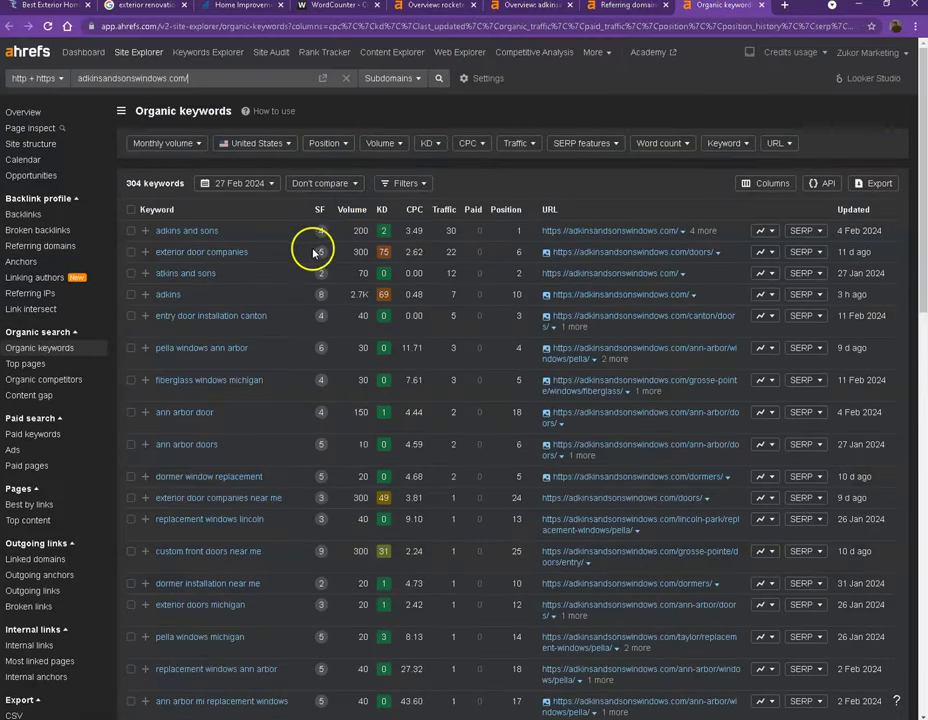
{"action": "scroll", "coordinate": [313, 256], "scroll_direction": "down", "scroll_amount": 3}
{"action": "scroll", "coordinate": [313, 256], "scroll_direction": "down", "scroll_amount": 15}
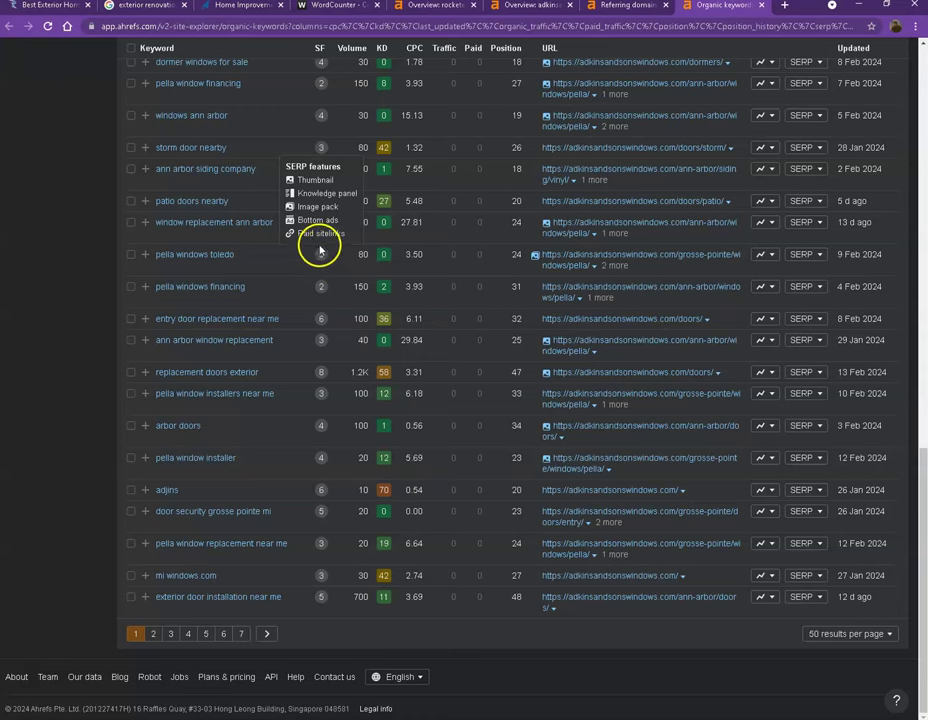
{"action": "scroll", "coordinate": [377, 268], "scroll_direction": "up", "scroll_amount": 3}
{"action": "scroll", "coordinate": [377, 268], "scroll_direction": "up", "scroll_amount": 15}
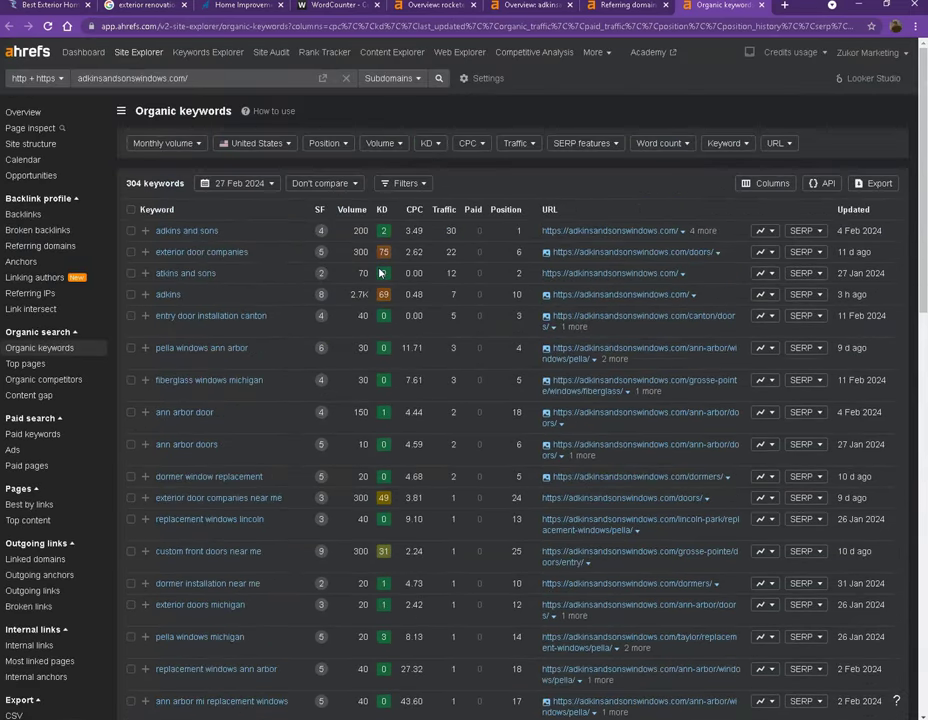
{"action": "scroll", "coordinate": [431, 373], "scroll_direction": "down", "scroll_amount": 9}
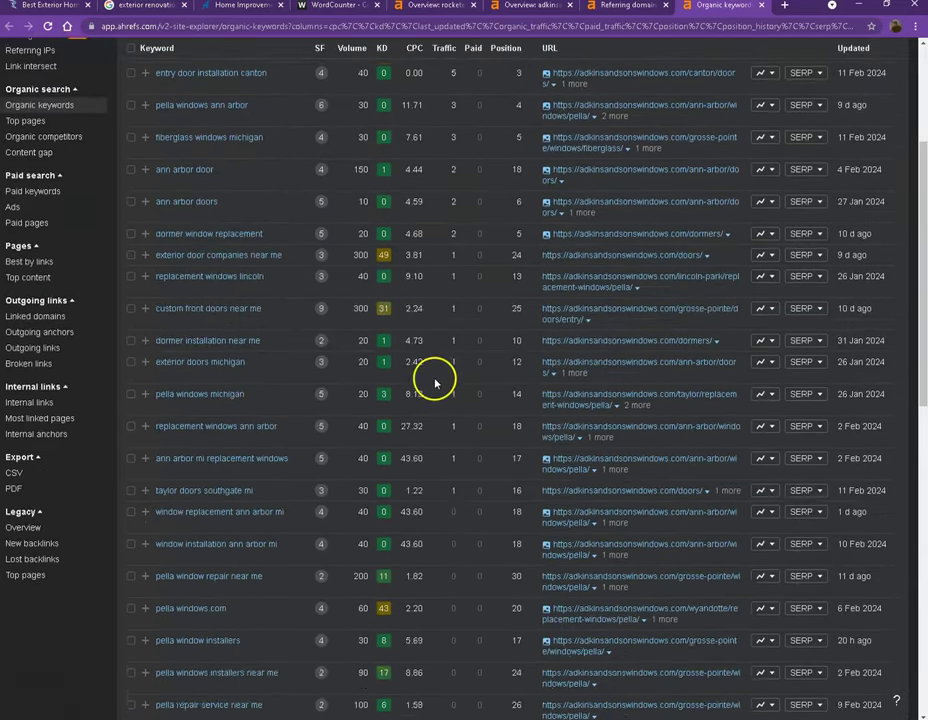
{"action": "scroll", "coordinate": [435, 383], "scroll_direction": "down", "scroll_amount": 1}
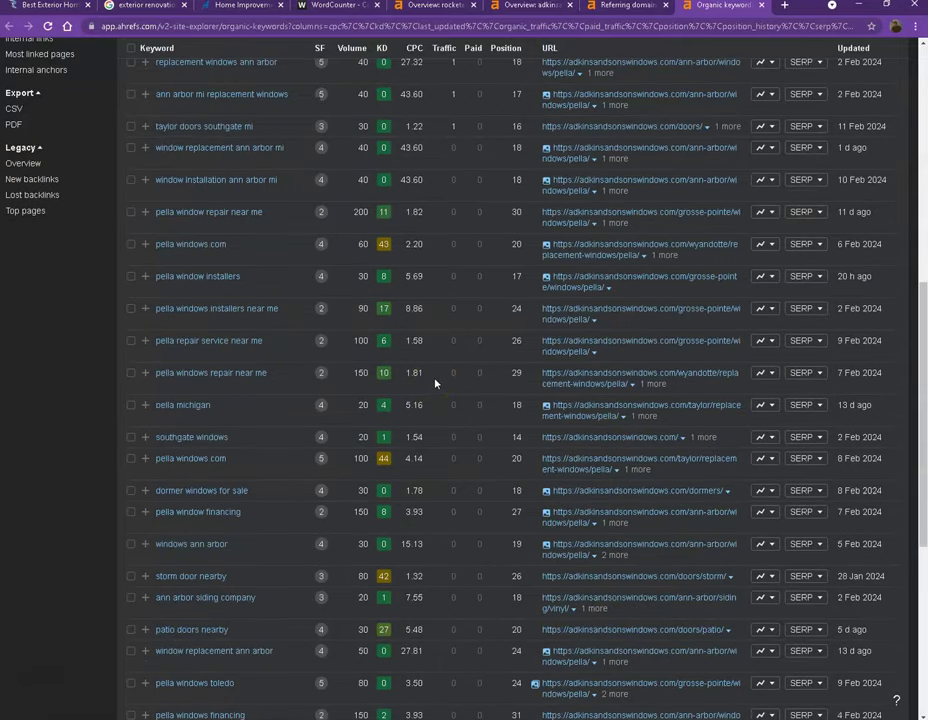
{"action": "left_click", "coordinate": [438, 376]}
{"action": "left_click", "coordinate": [443, 375]}
{"action": "key", "text": "alt+Tab"}
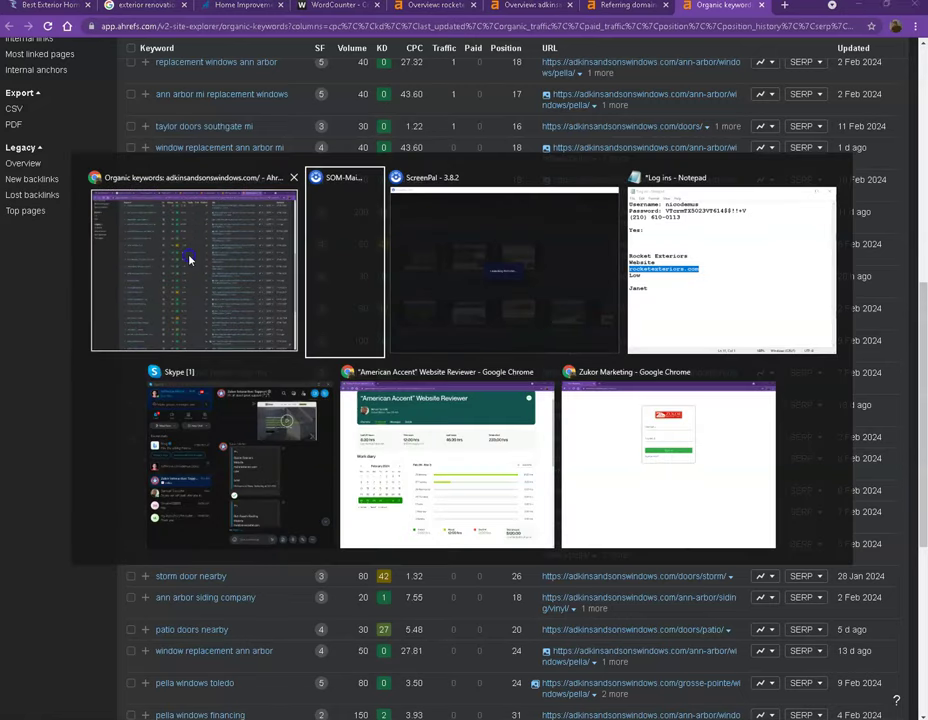
{"action": "left_click", "coordinate": [190, 262]}
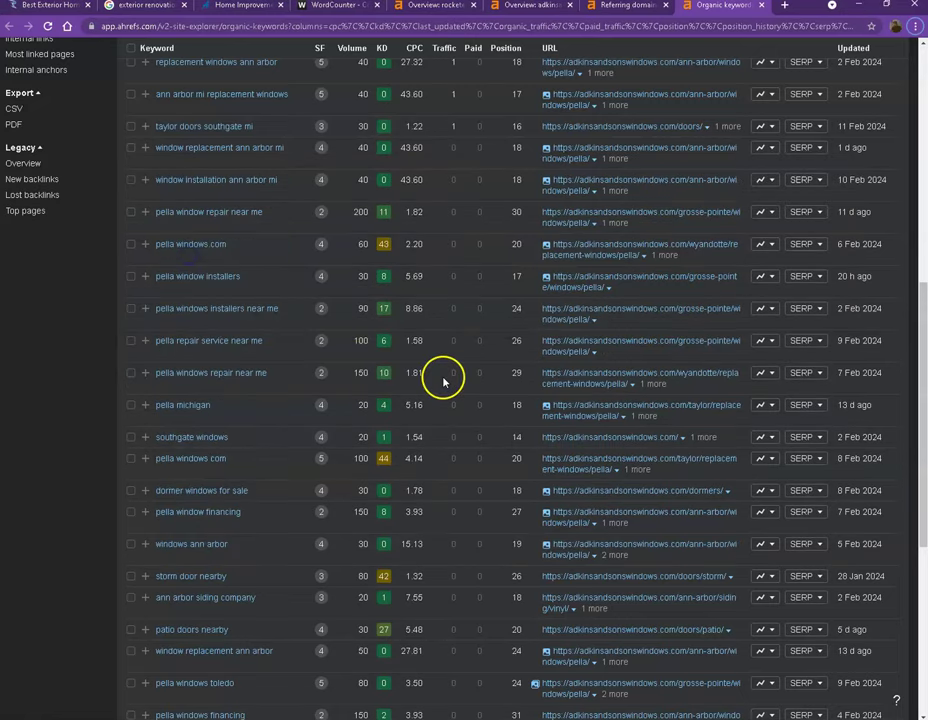
- Check the Rocket Exteriors homepage's suggested Save As file name, then cancel
{"action": "left_click", "coordinate": [53, 6]}
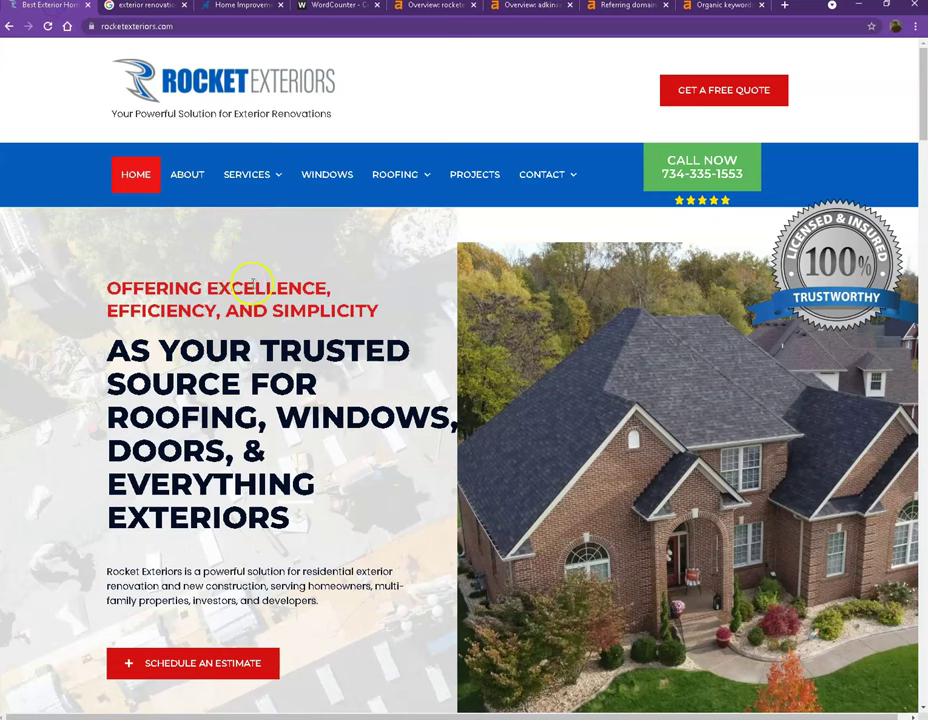
{"action": "right_click", "coordinate": [576, 308]}
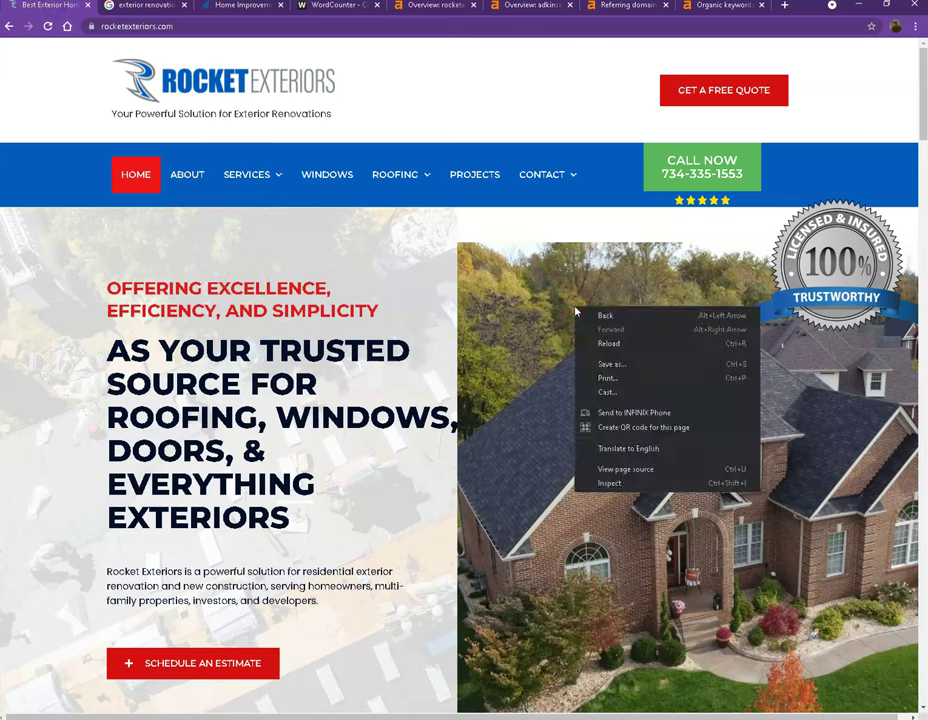
{"action": "left_click", "coordinate": [612, 365]}
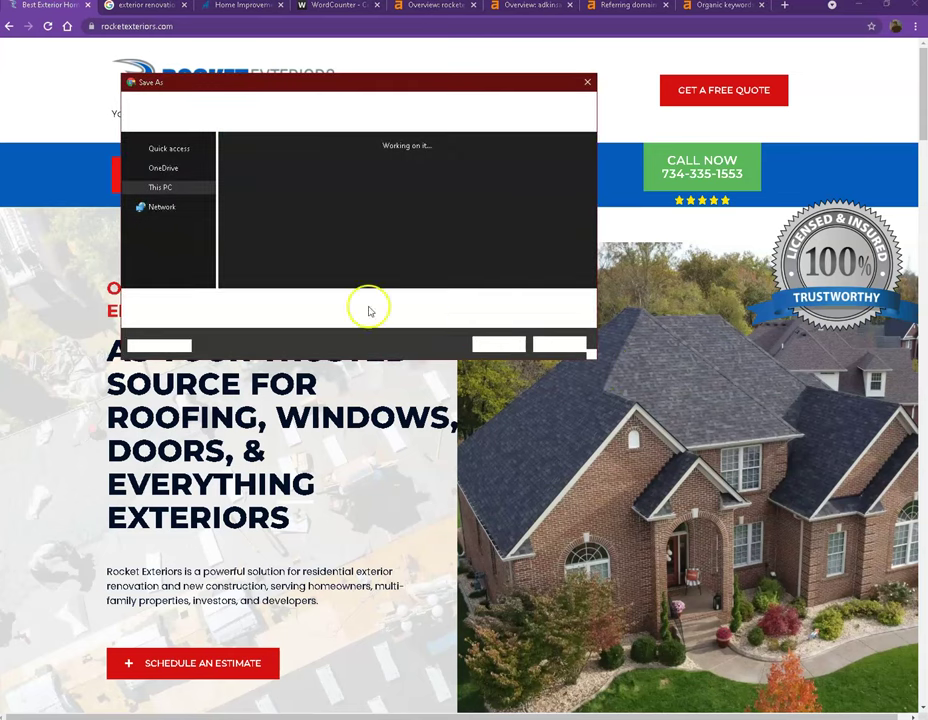
{"action": "left_click", "coordinate": [441, 302]}
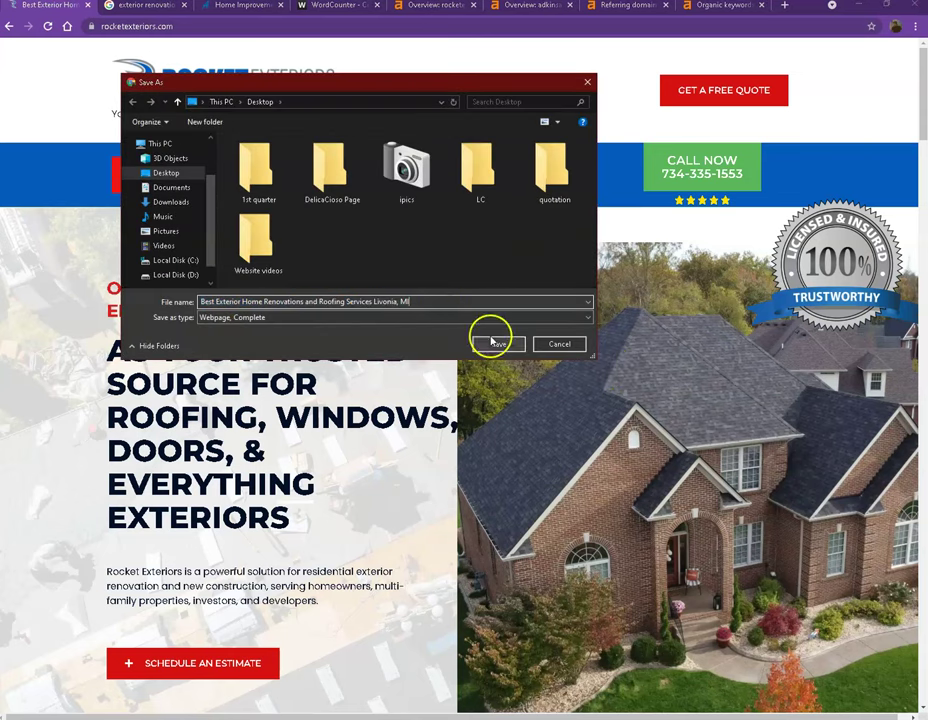
{"action": "left_click", "coordinate": [550, 344]}
- Check the house and windows photos' file names, ending on 'contractor-installing-the-window.jpg'
{"action": "scroll", "coordinate": [552, 348], "scroll_direction": "down", "scroll_amount": 2}
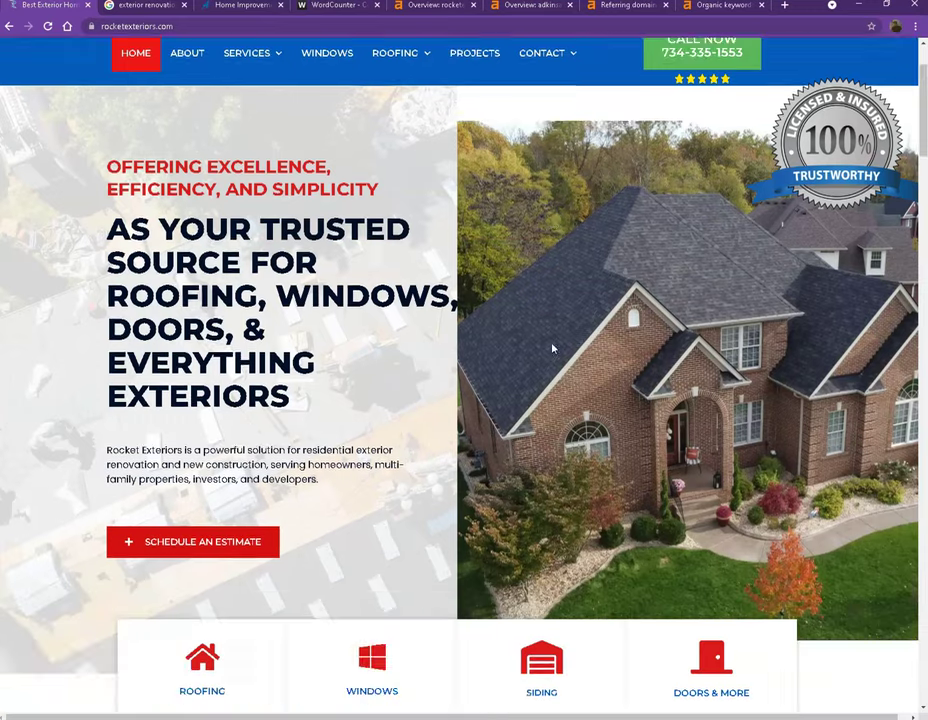
{"action": "scroll", "coordinate": [552, 348], "scroll_direction": "down", "scroll_amount": 5}
{"action": "right_click", "coordinate": [558, 326]}
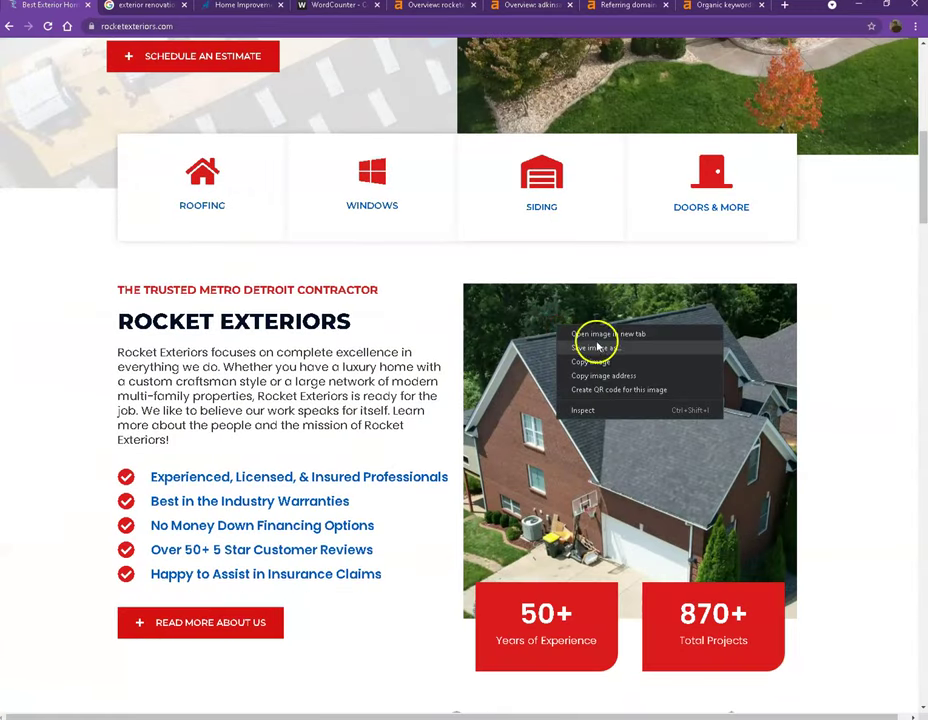
{"action": "left_click", "coordinate": [597, 346]}
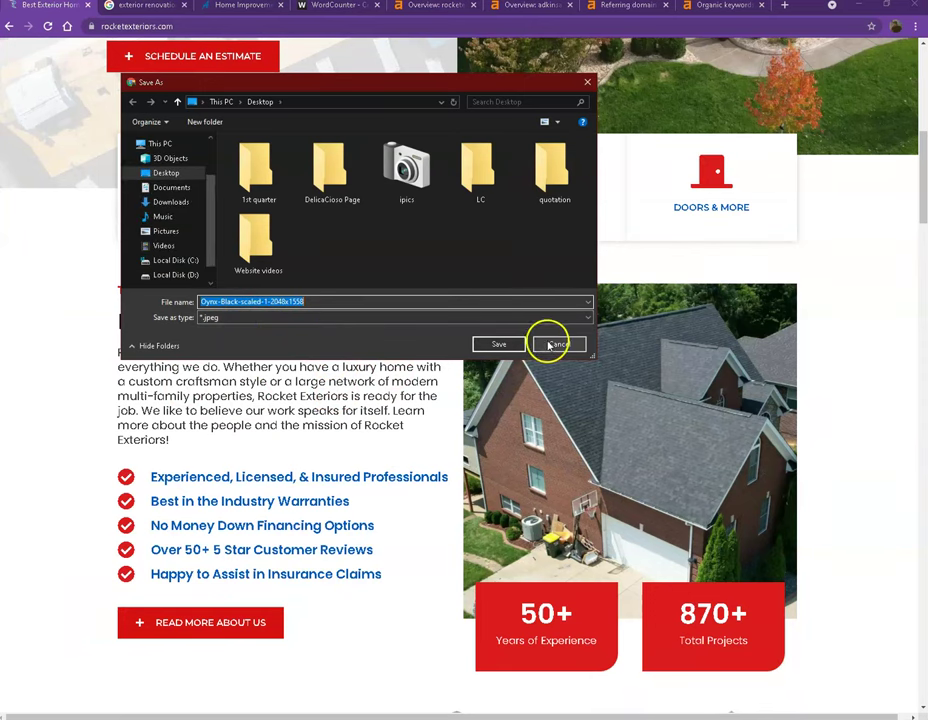
{"action": "left_click", "coordinate": [555, 343]}
{"action": "scroll", "coordinate": [530, 374], "scroll_direction": "down", "scroll_amount": 3}
{"action": "scroll", "coordinate": [529, 374], "scroll_direction": "down", "scroll_amount": 2}
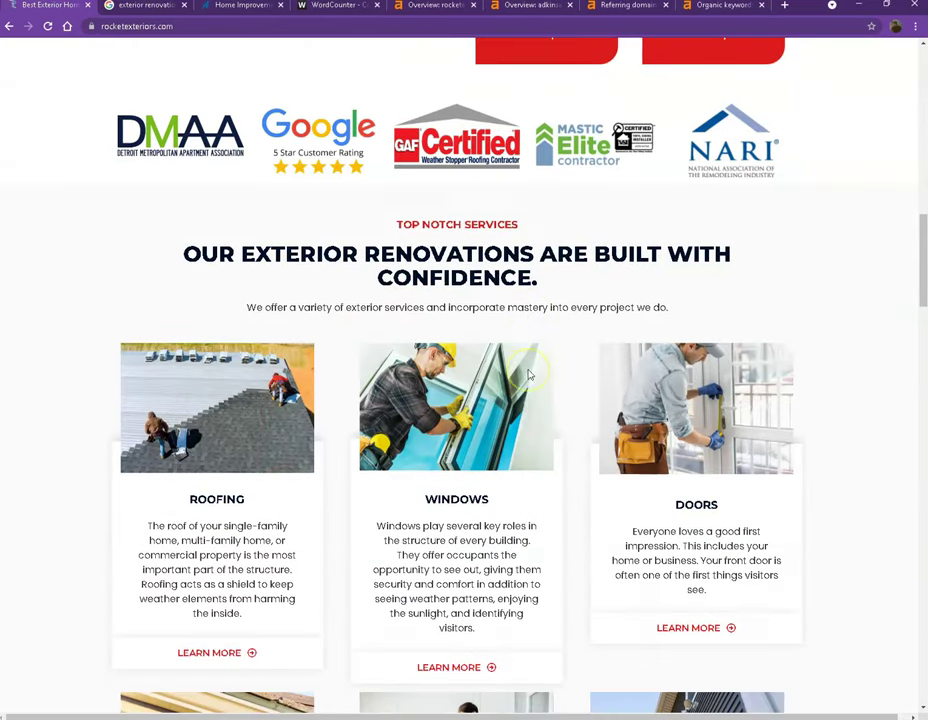
{"action": "right_click", "coordinate": [469, 372]}
{"action": "left_click", "coordinate": [514, 398]}
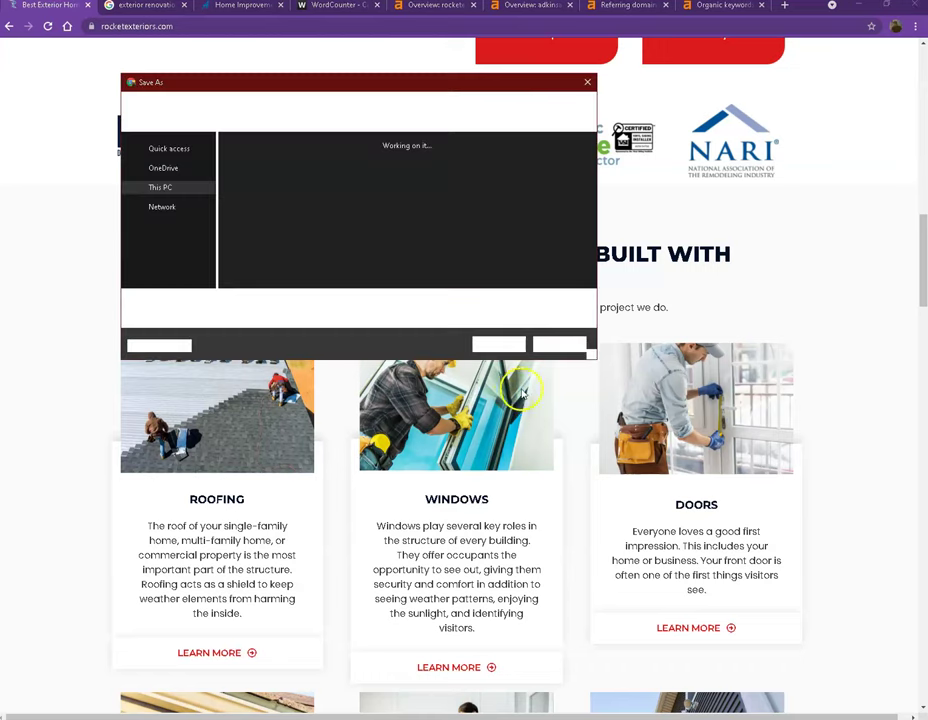
- Close the windows photo Save As dialog and scroll through the homepage service sections
{"action": "left_click", "coordinate": [587, 83]}
{"action": "scroll", "coordinate": [607, 398], "scroll_direction": "down", "scroll_amount": 3}
{"action": "scroll", "coordinate": [607, 398], "scroll_direction": "down", "scroll_amount": 10}
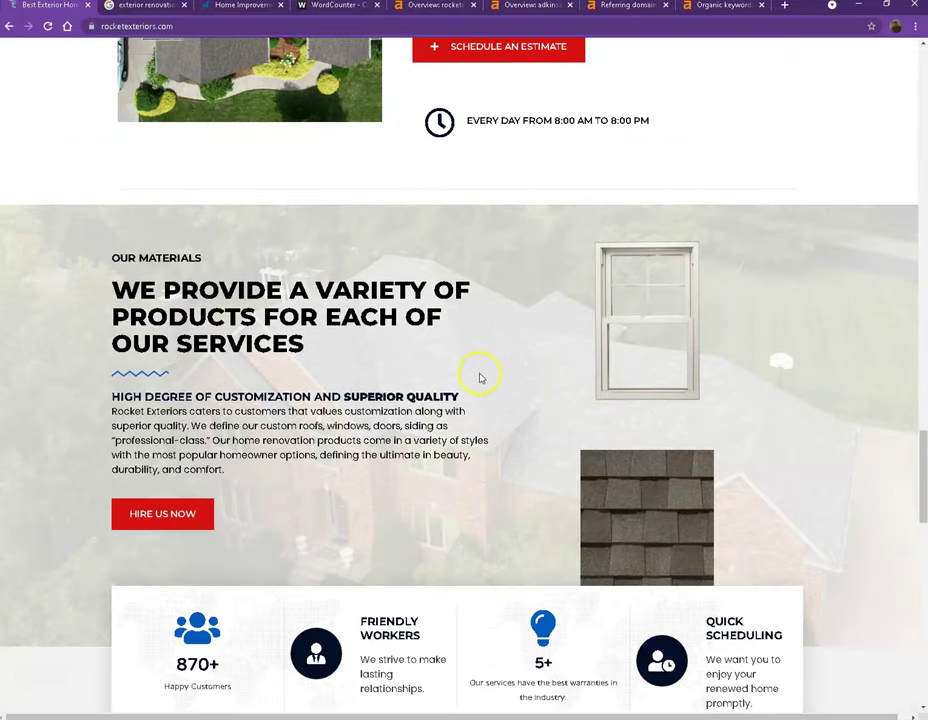
{"action": "scroll", "coordinate": [480, 378], "scroll_direction": "up", "scroll_amount": 4}
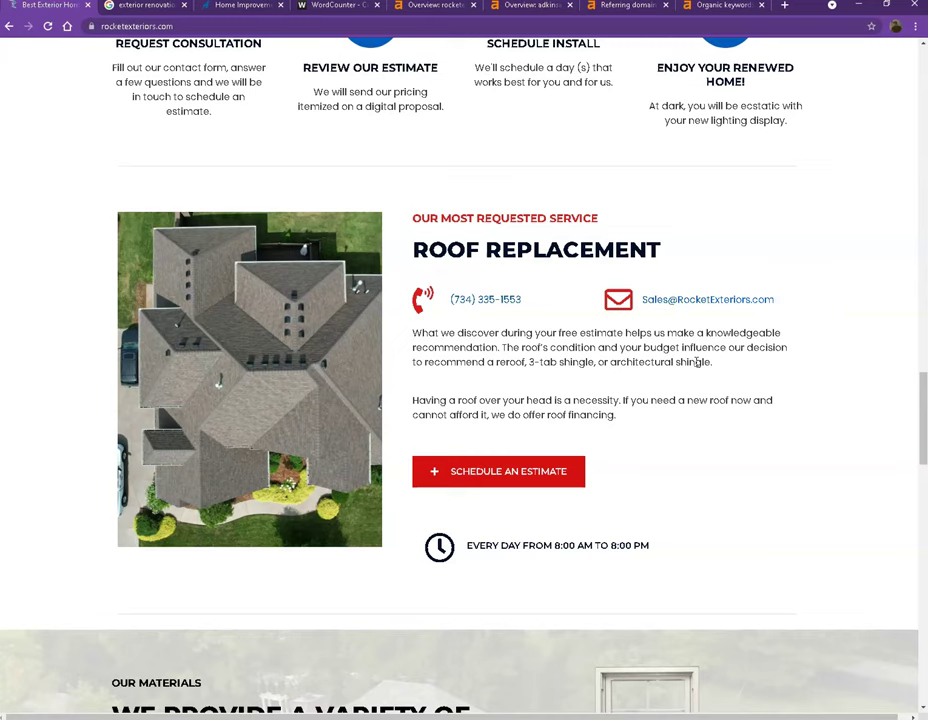
{"action": "scroll", "coordinate": [576, 362], "scroll_direction": "up", "scroll_amount": 10}
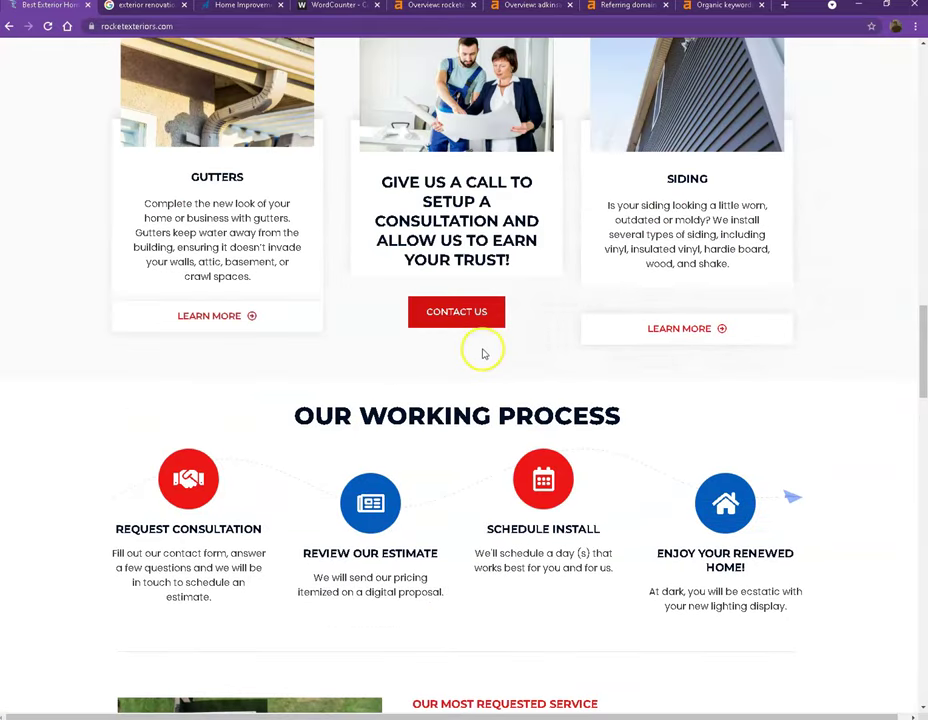
{"action": "scroll", "coordinate": [373, 335], "scroll_direction": "up", "scroll_amount": 8}
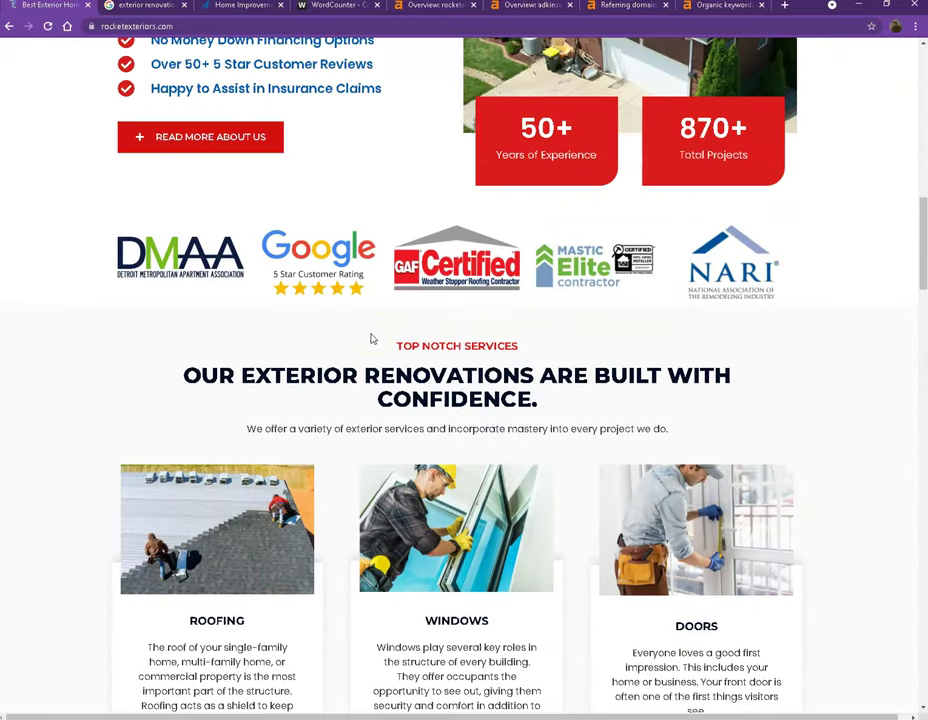
{"action": "left_click", "coordinate": [330, 338]}
{"action": "scroll", "coordinate": [330, 324], "scroll_direction": "up", "scroll_amount": 6}
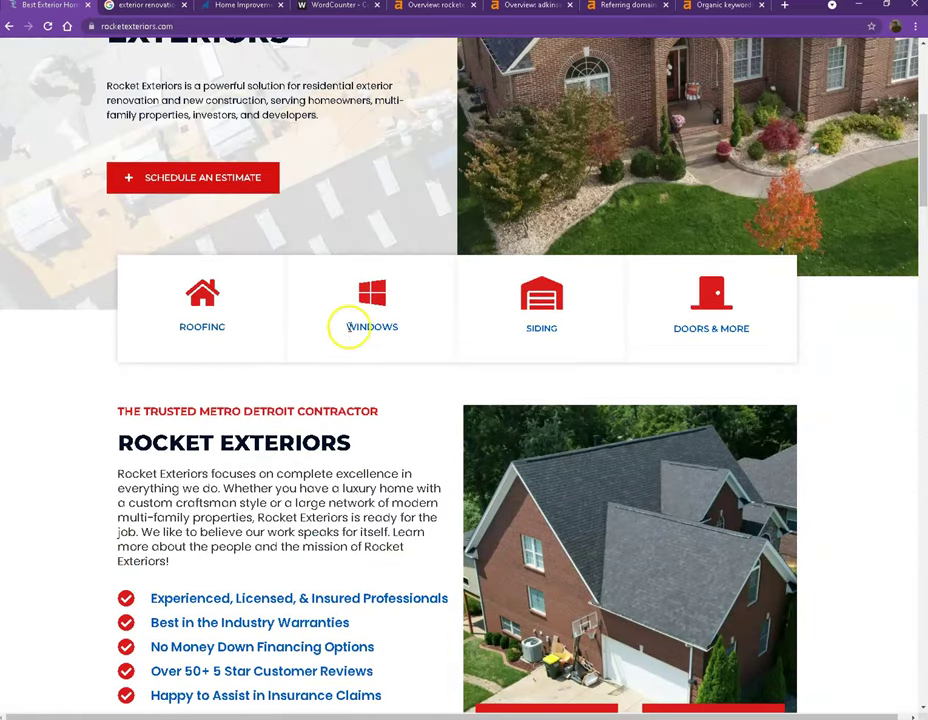
- Glance at the Livonia search results, then show the Rocket Exteriors homepage's top headline
{"action": "left_click", "coordinate": [172, 9]}
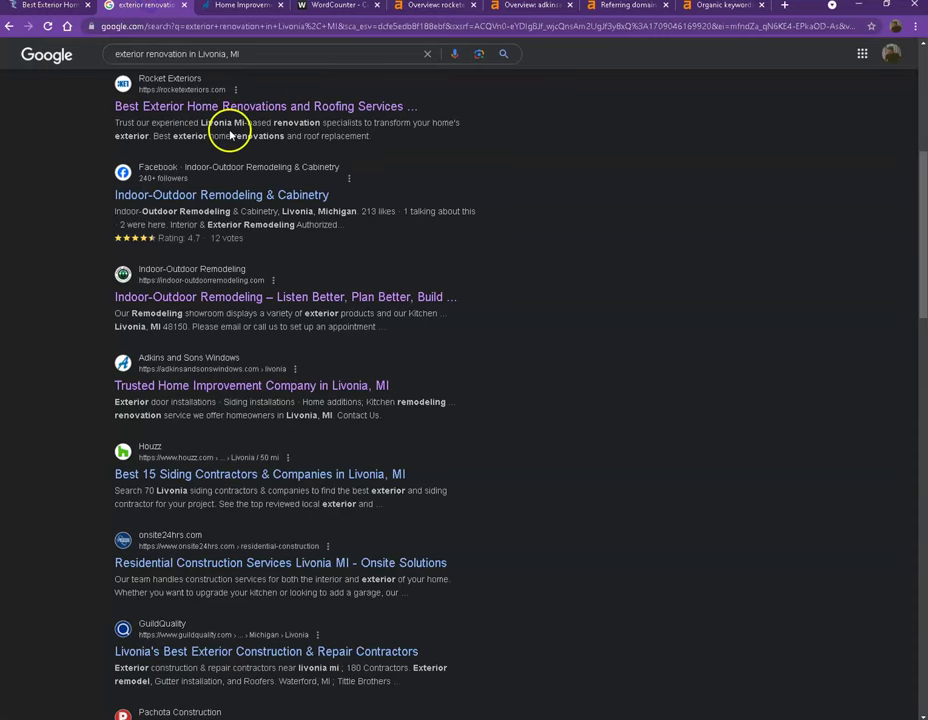
{"action": "scroll", "coordinate": [307, 201], "scroll_direction": "up", "scroll_amount": 5}
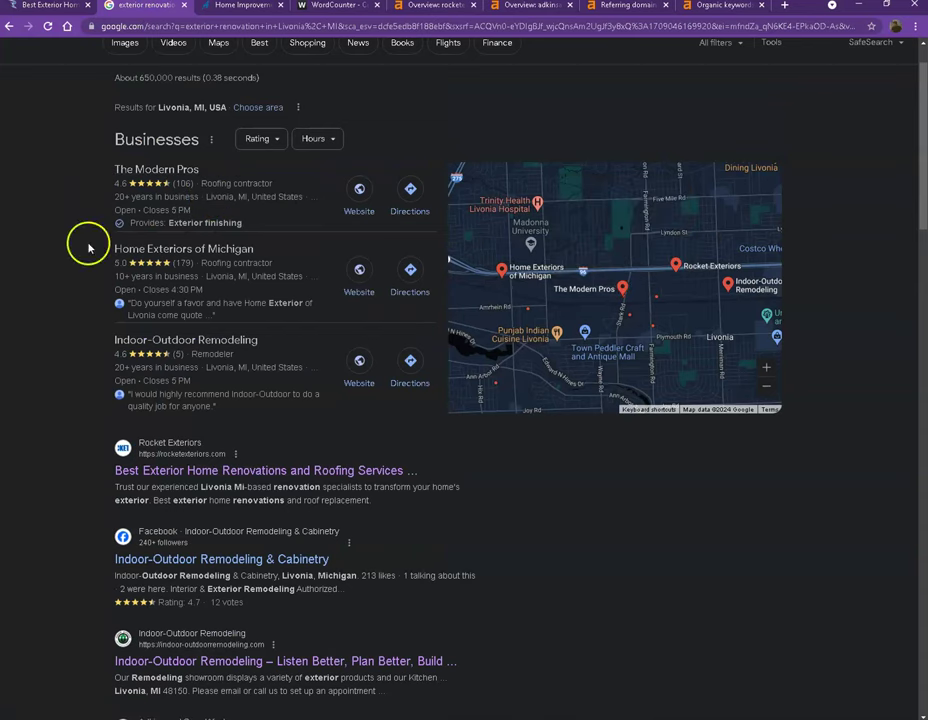
{"action": "left_click", "coordinate": [48, 6]}
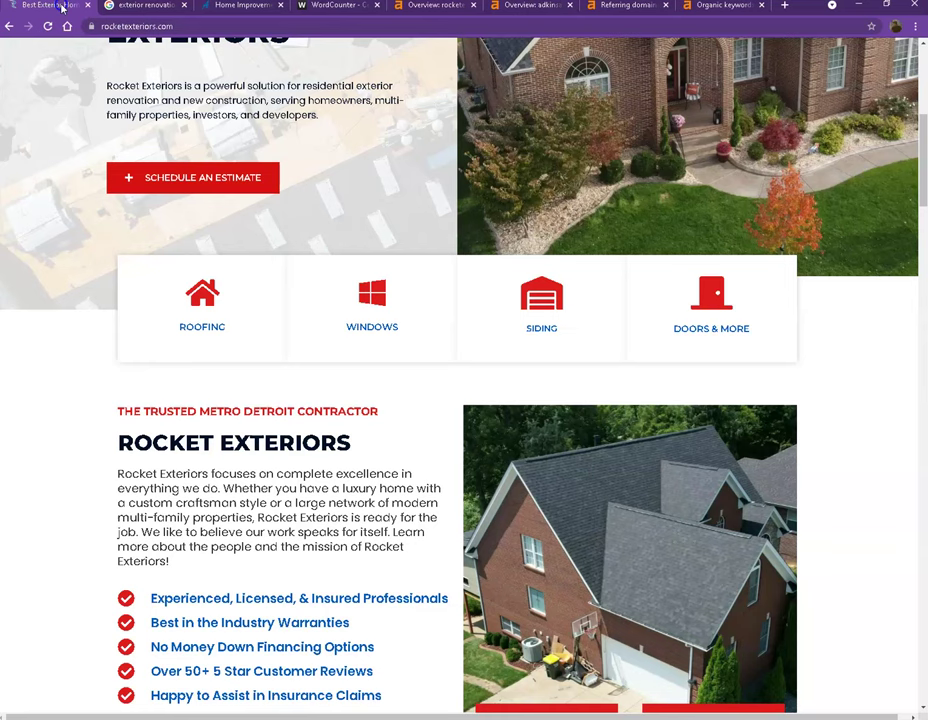
{"action": "scroll", "coordinate": [449, 393], "scroll_direction": "up", "scroll_amount": 5}
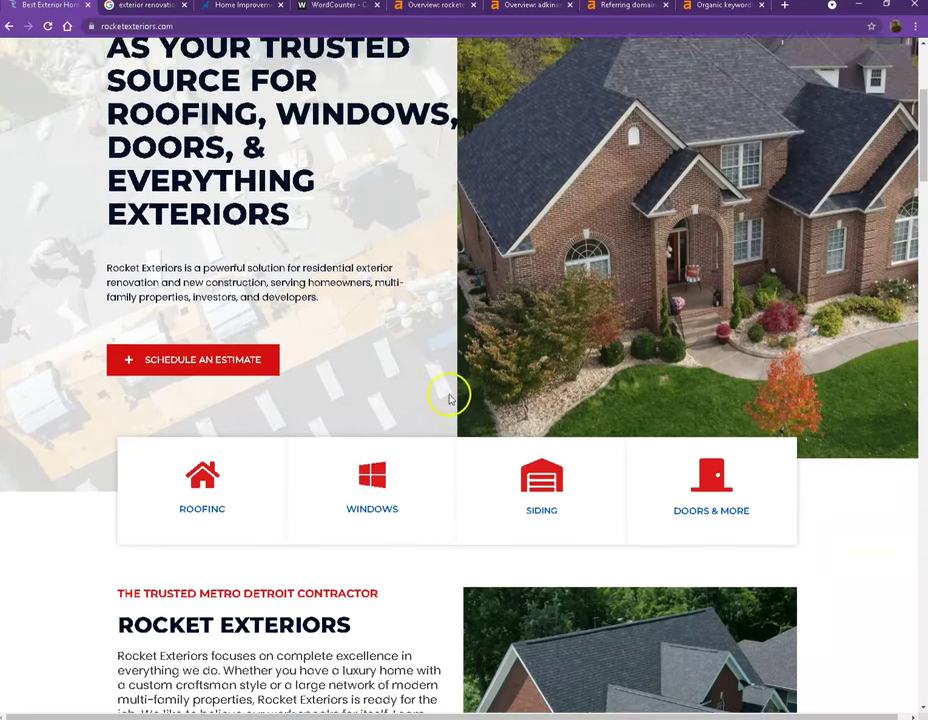